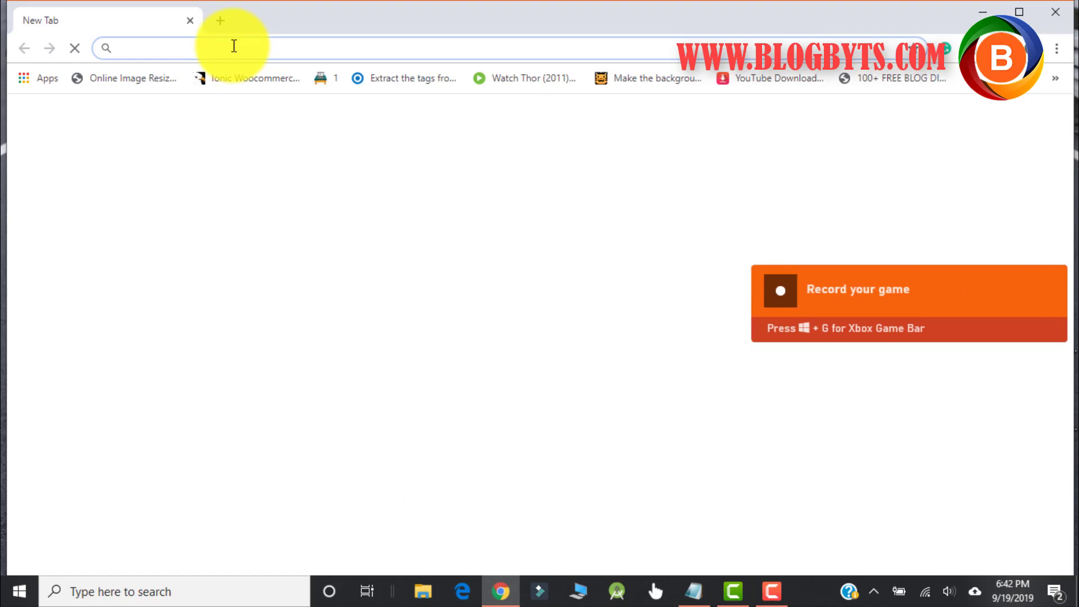
pyautogui.write('da pa ')
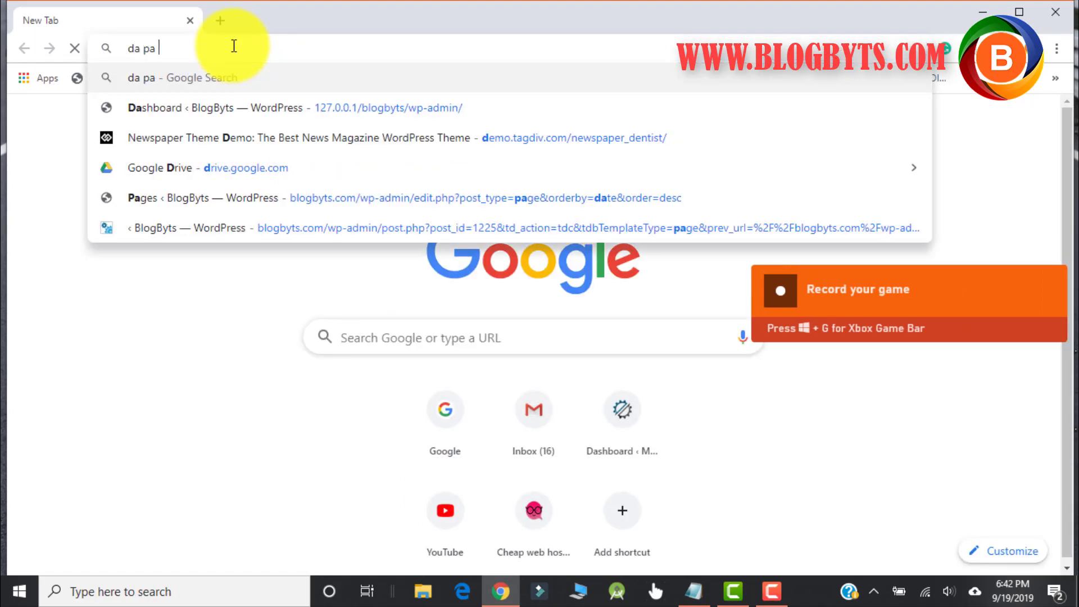
pyautogui.write('checker')
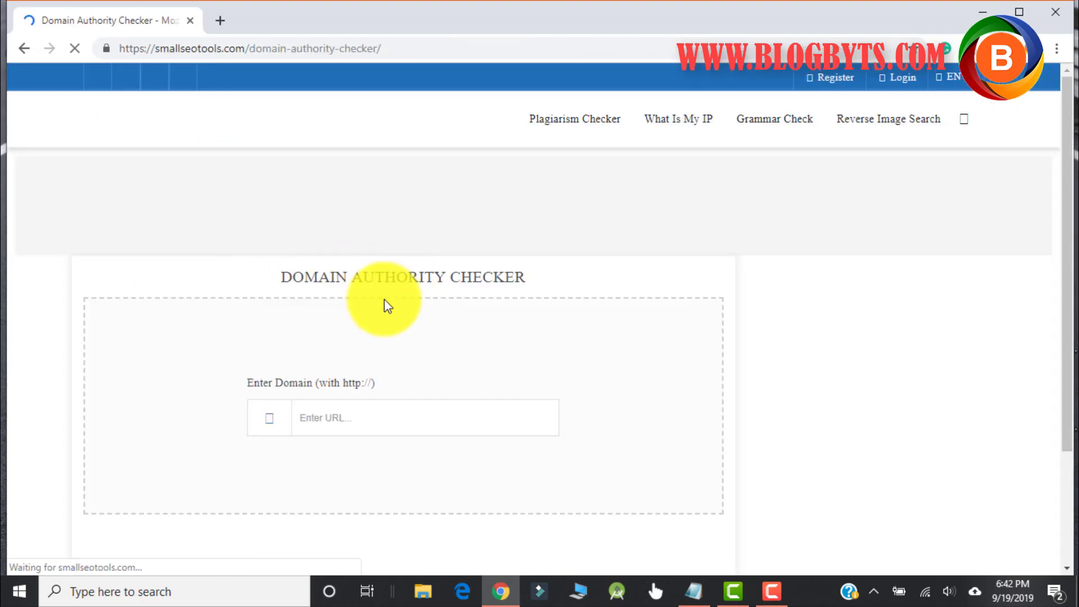
pyautogui.click(329, 417)
pyautogui.write('h')
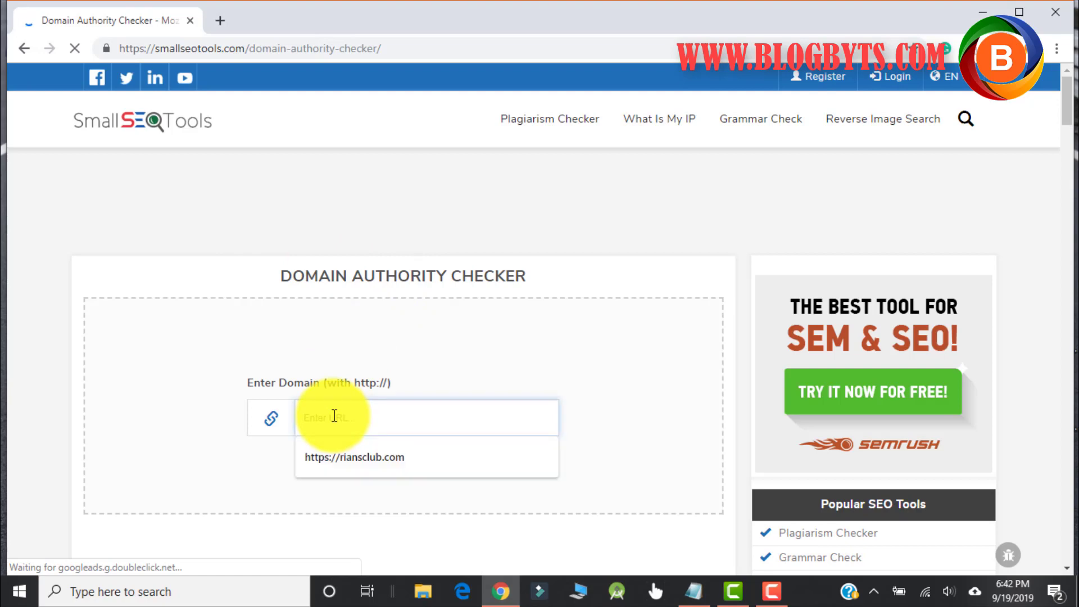
pyautogui.write('ttps')
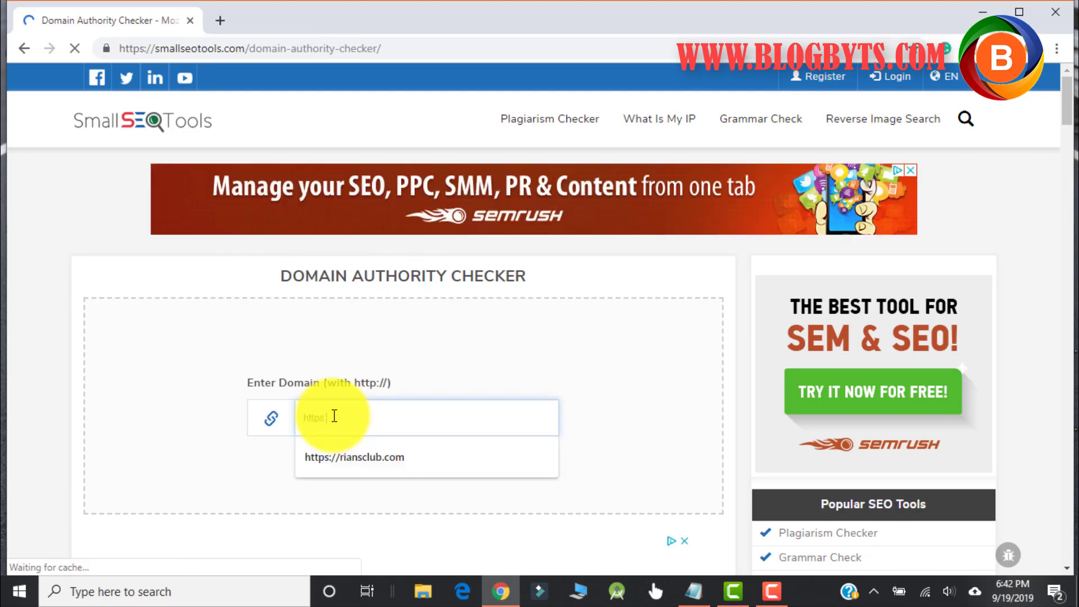
pyautogui.write('://wordpre')
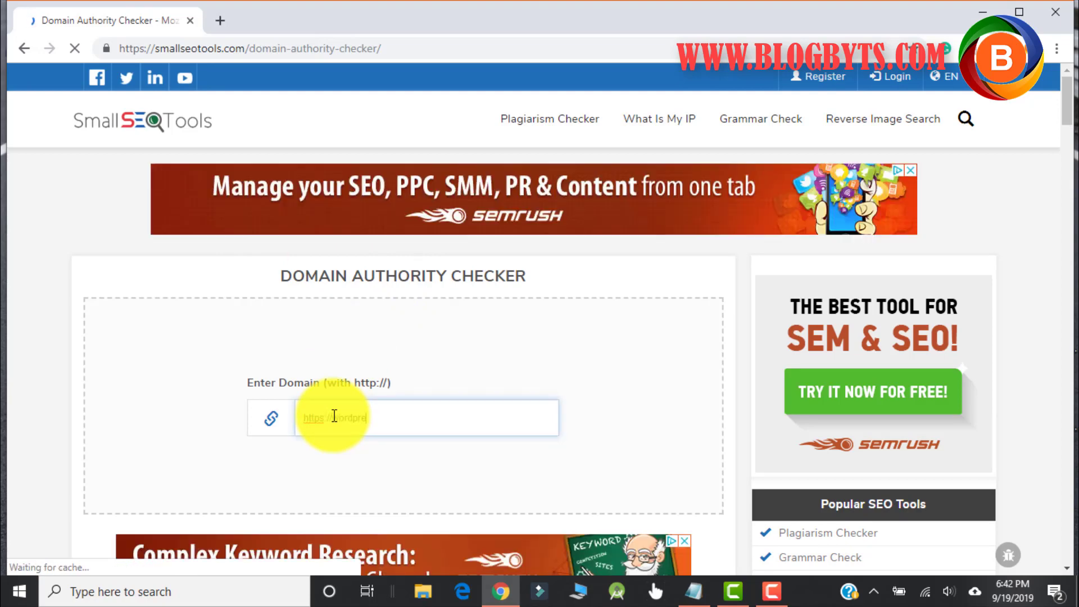
pyautogui.write('s.org')
pyautogui.scroll(-5, 514, 337)
pyautogui.scroll(-5, 448, 405)
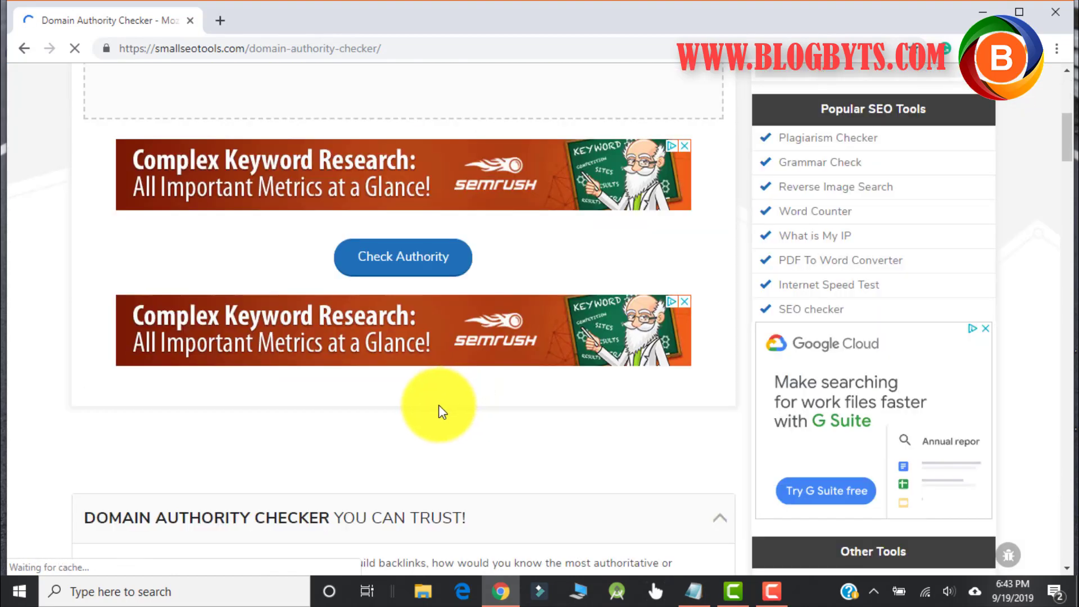
# Step: Run the authority check for wordpress.org and block the site's notification prompt
pyautogui.click(384, 261)
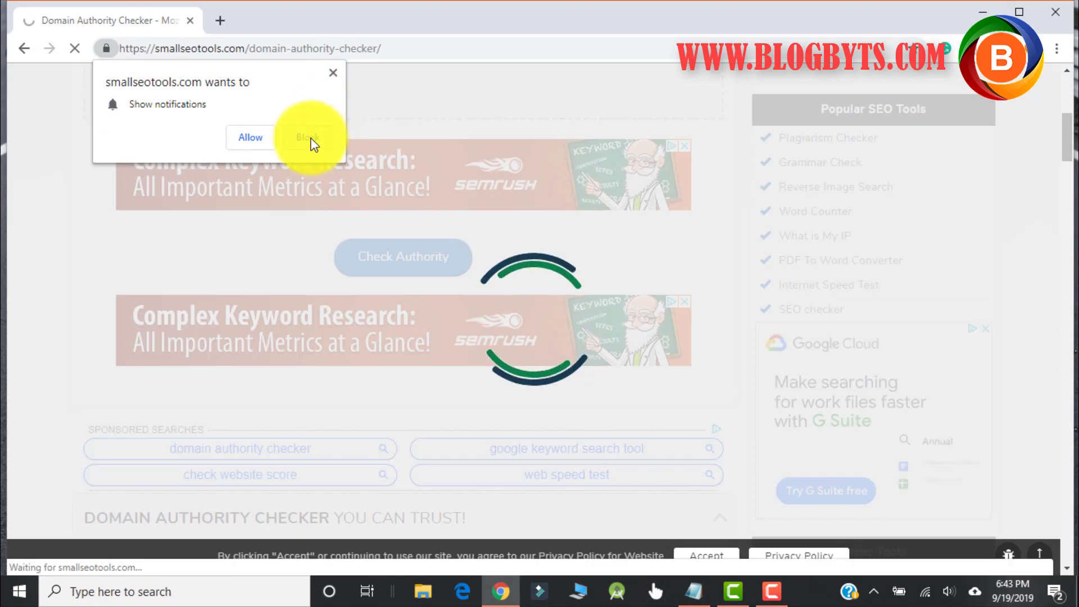
pyautogui.click(309, 137)
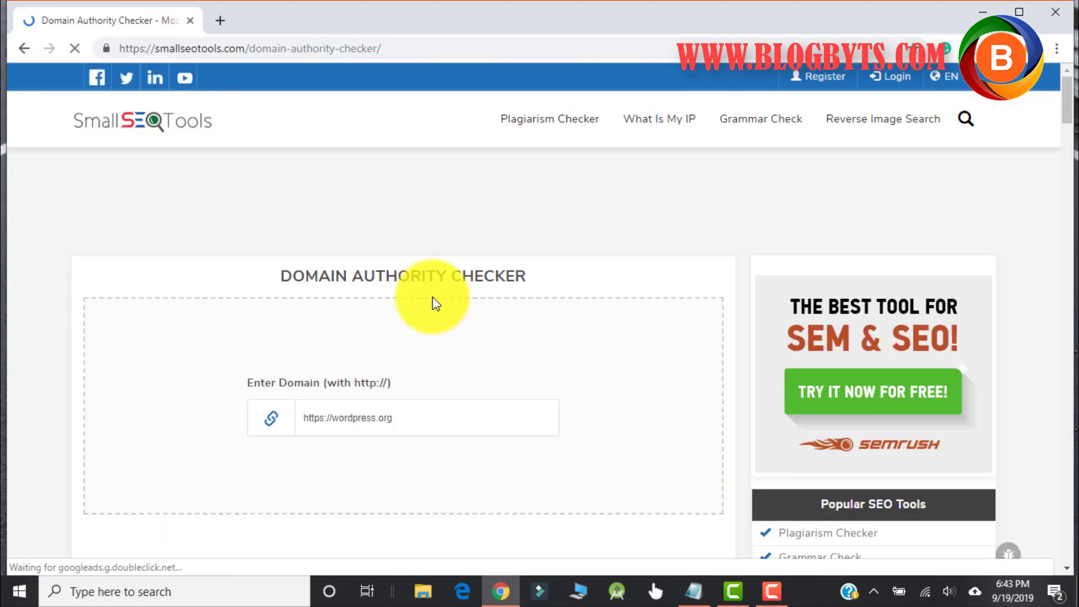
pyautogui.scroll(-2, 431, 296)
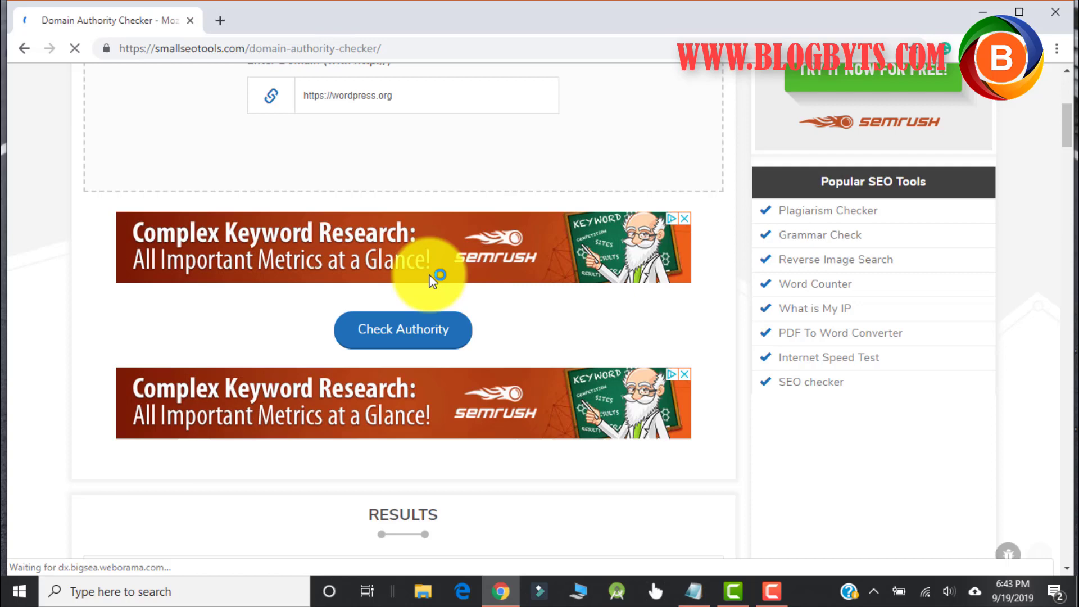
pyautogui.scroll(-3, 303, 329)
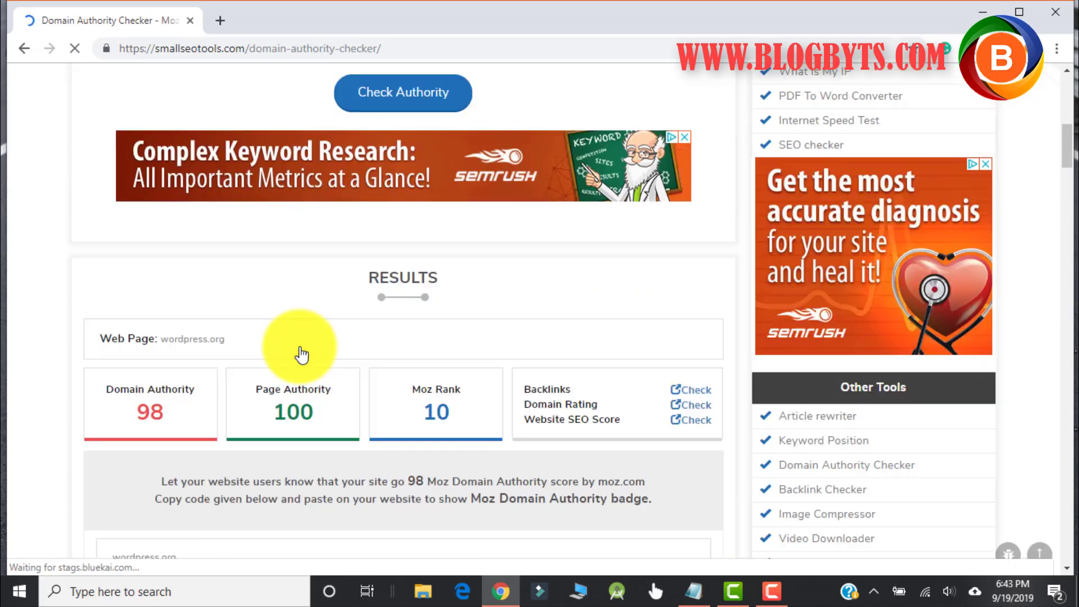
pyautogui.scroll(-1, 300, 347)
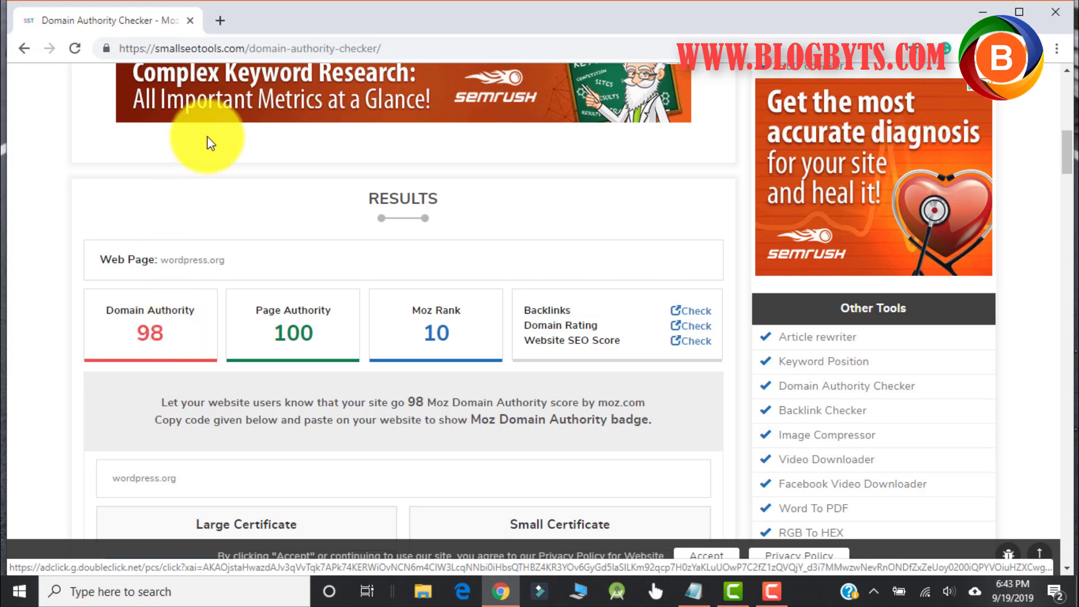
# Step: In a new tab, search the wordpress.org site for 'frontend dashboard'
pyautogui.click(220, 22)
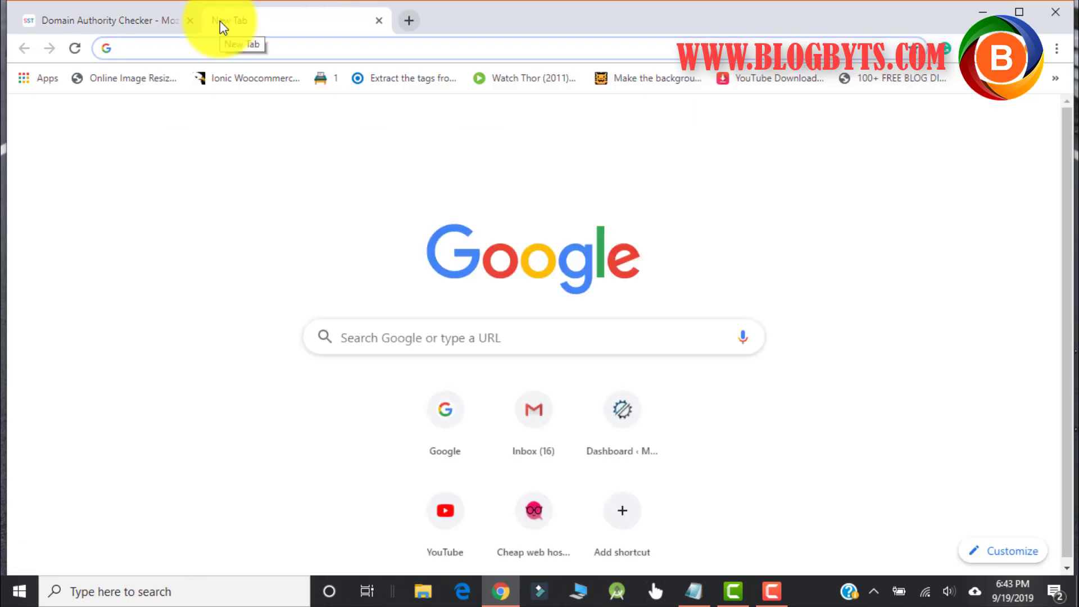
pyautogui.write('wordpress.org')
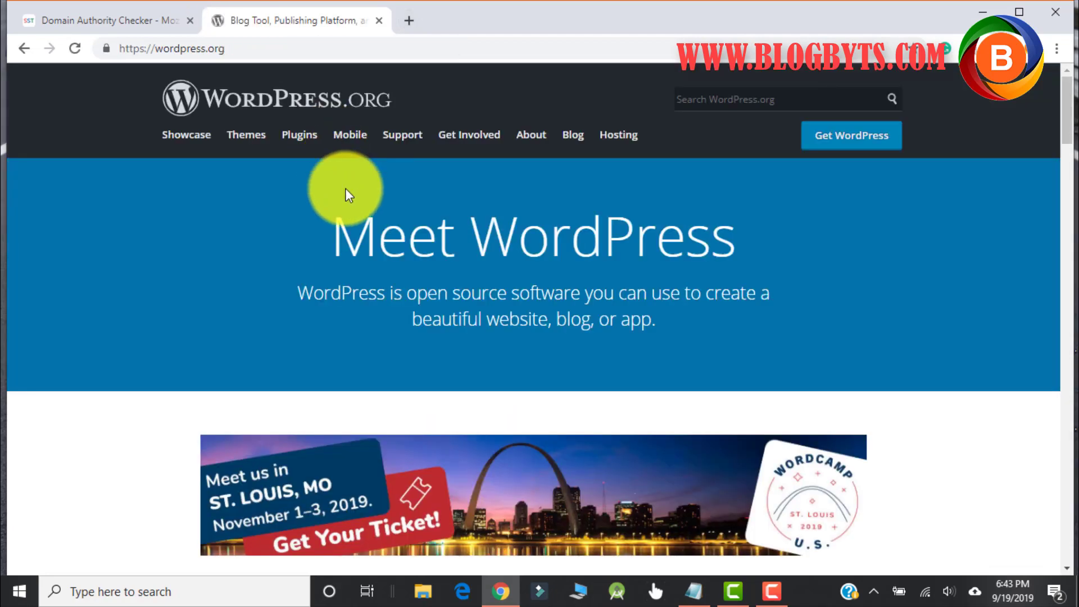
pyautogui.click(712, 99)
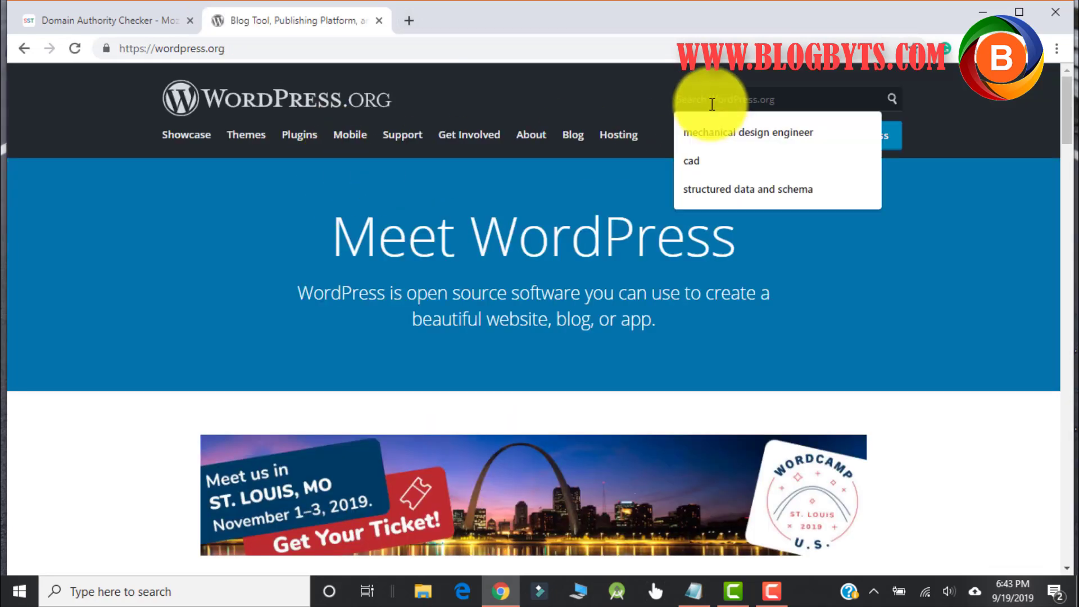
pyautogui.write('fr')
pyautogui.write('end')
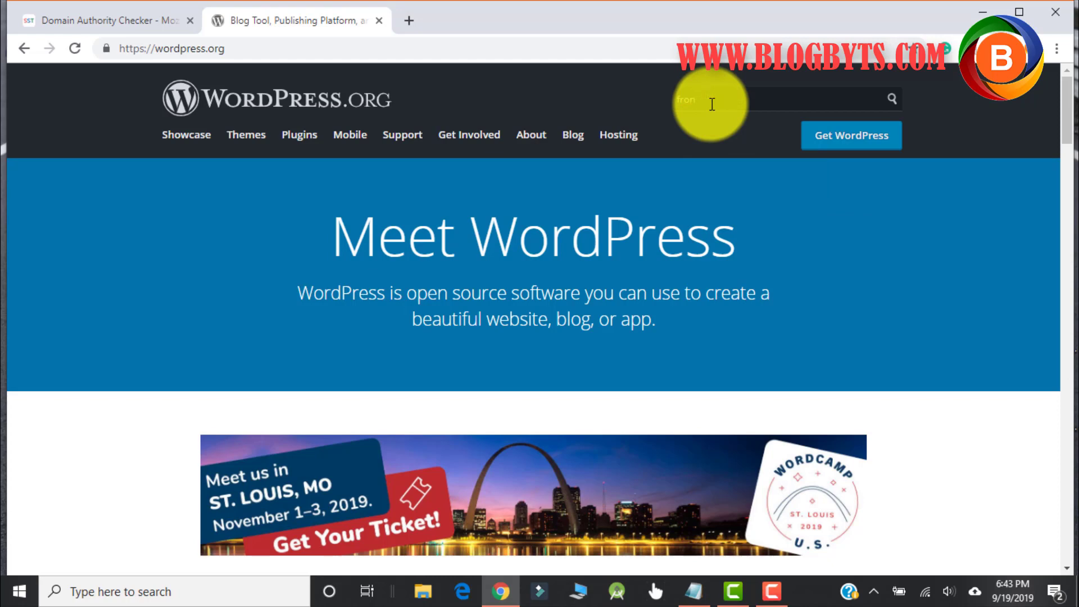
pyautogui.write('en')
pyautogui.write('shboaard')
pyautogui.press('BackSpace')
pyautogui.write('rd')
pyautogui.press('Return')
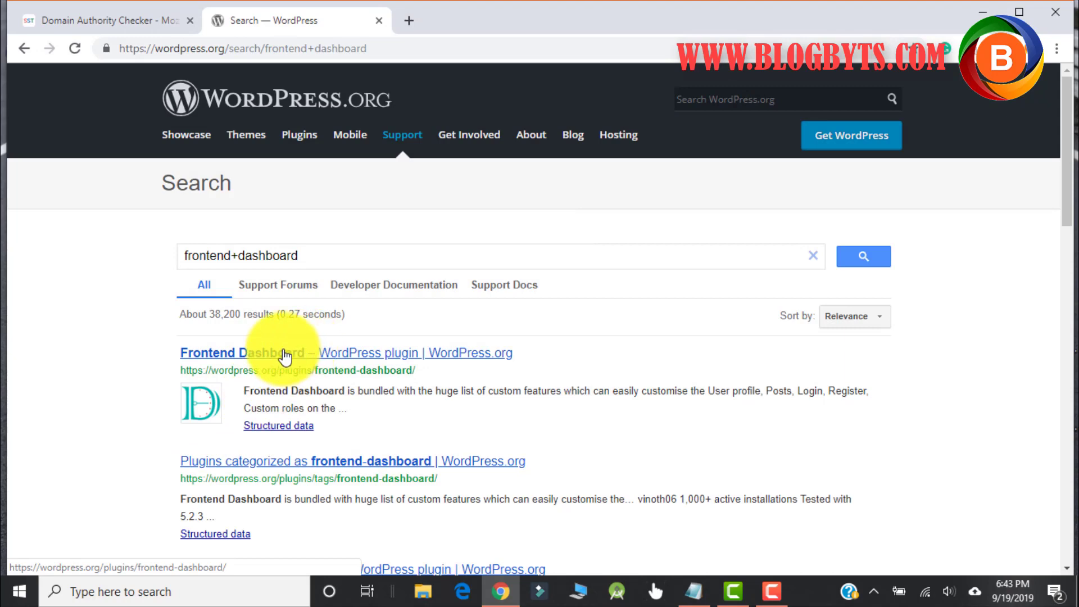
# Step: Go to the Frontend Dashboard plugin's support forum and view the 'Wrong reset password link' topic
pyautogui.click(285, 355)
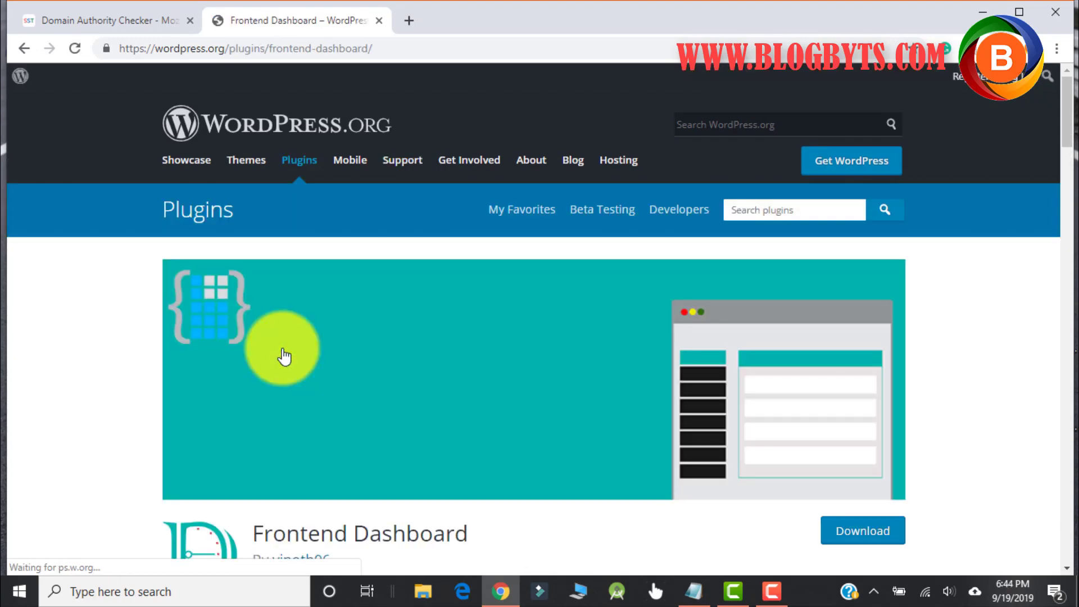
pyautogui.scroll(-2, 342, 330)
pyautogui.scroll(-2, 368, 291)
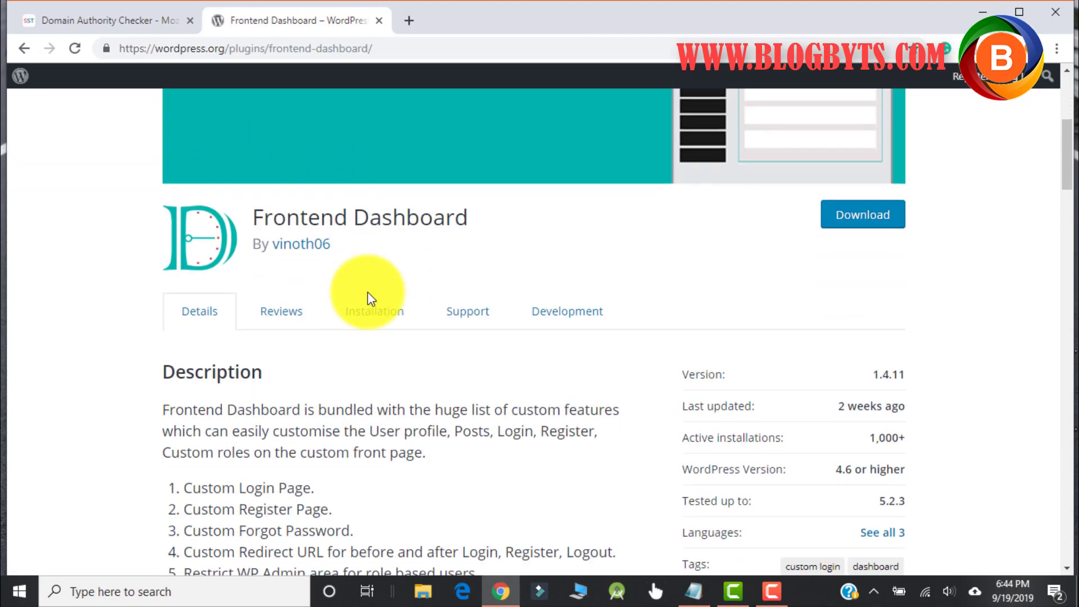
pyautogui.scroll(-1, 422, 211)
pyautogui.click(480, 166)
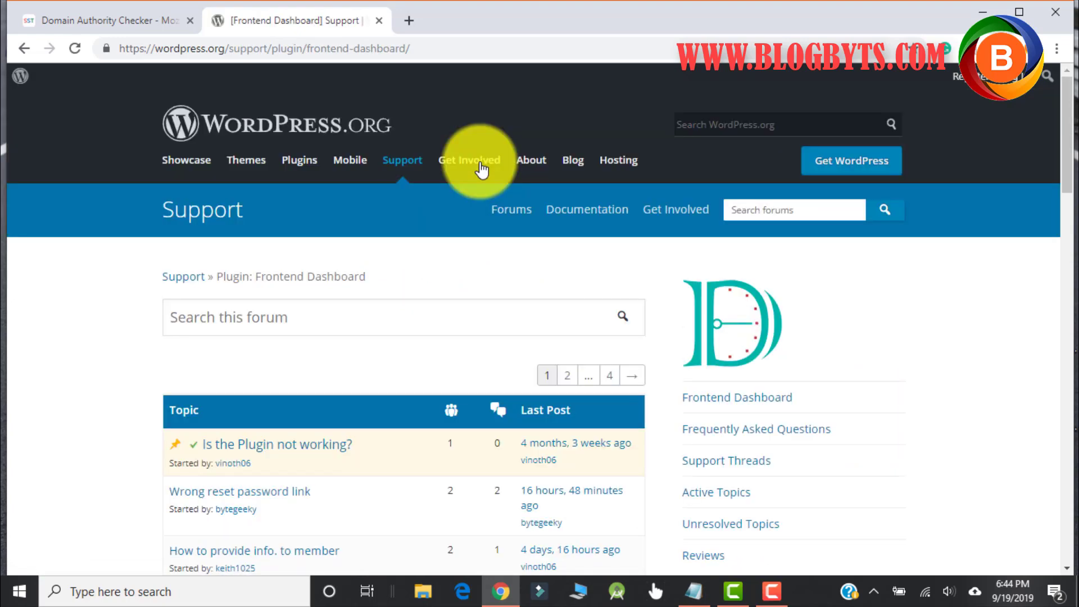
pyautogui.scroll(-2, 366, 284)
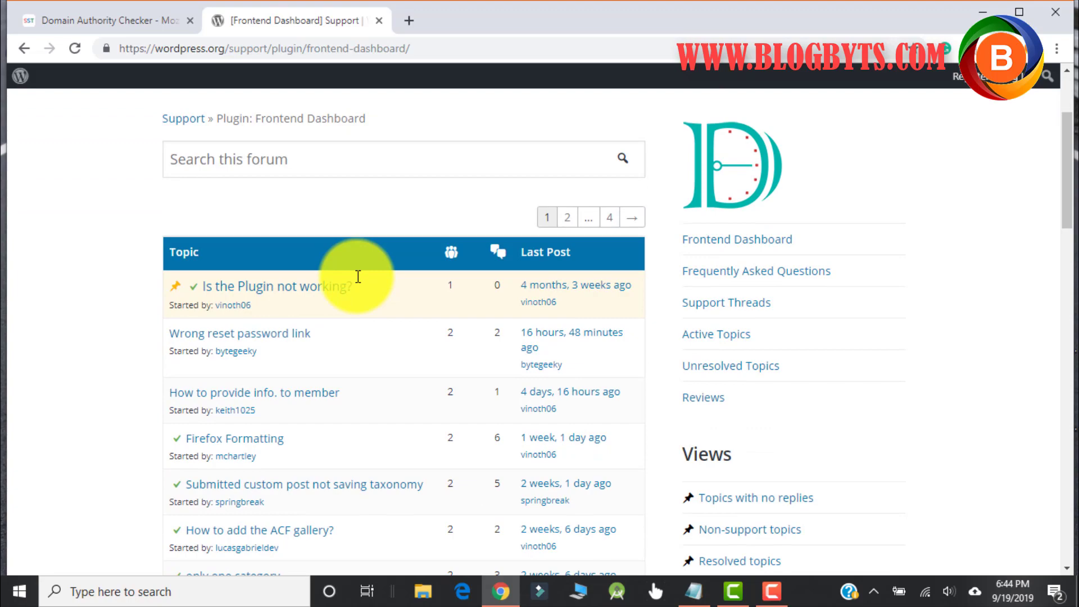
pyautogui.click(278, 338)
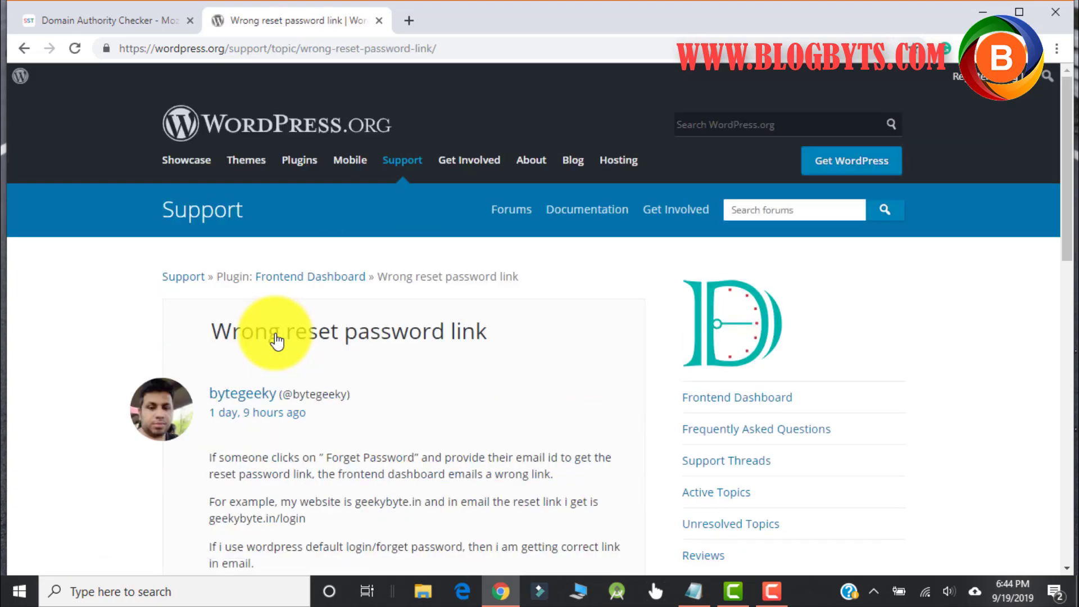
pyautogui.scroll(-5, 277, 338)
pyautogui.scroll(-5, 300, 283)
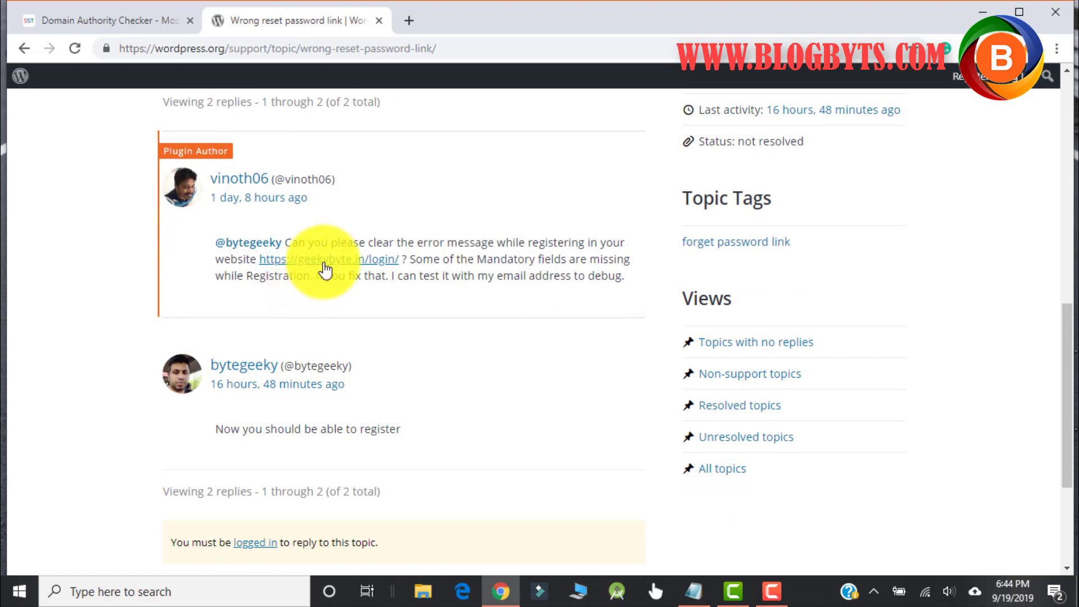
pyautogui.scroll(-2, 324, 267)
pyautogui.scroll(-3, 337, 236)
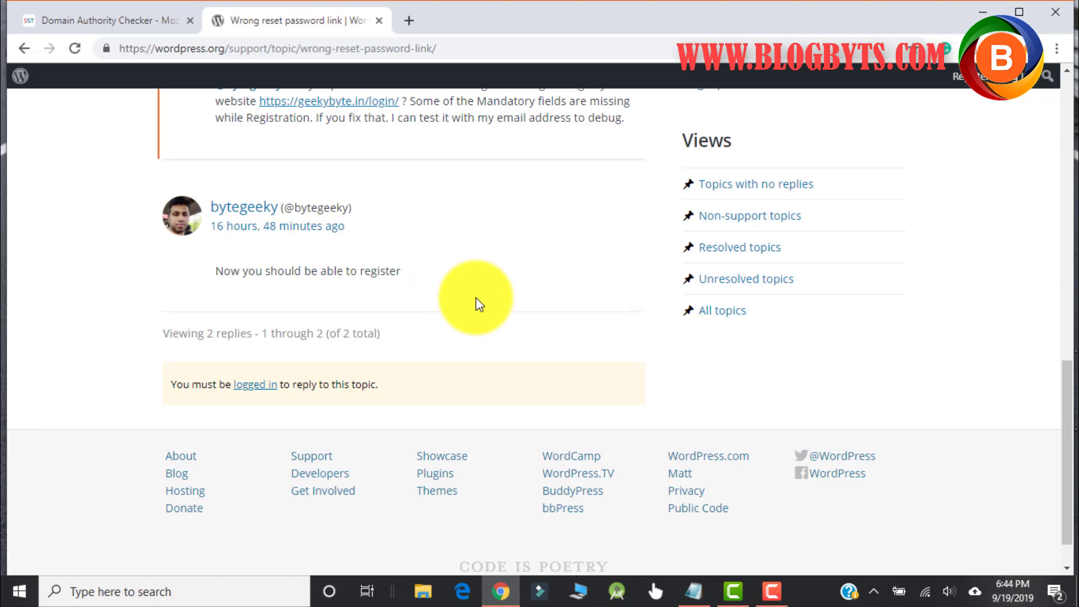
pyautogui.scroll(3, 519, 299)
pyautogui.scroll(2, 518, 287)
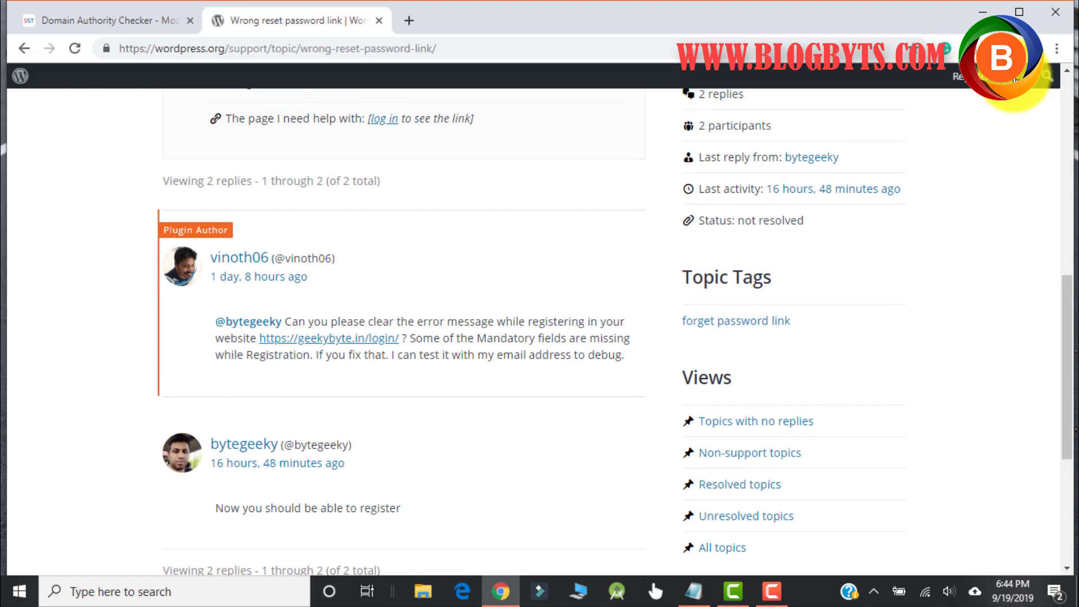
# Step: Log in to WordPress.org with the saved account username and password
pyautogui.click(970, 76)
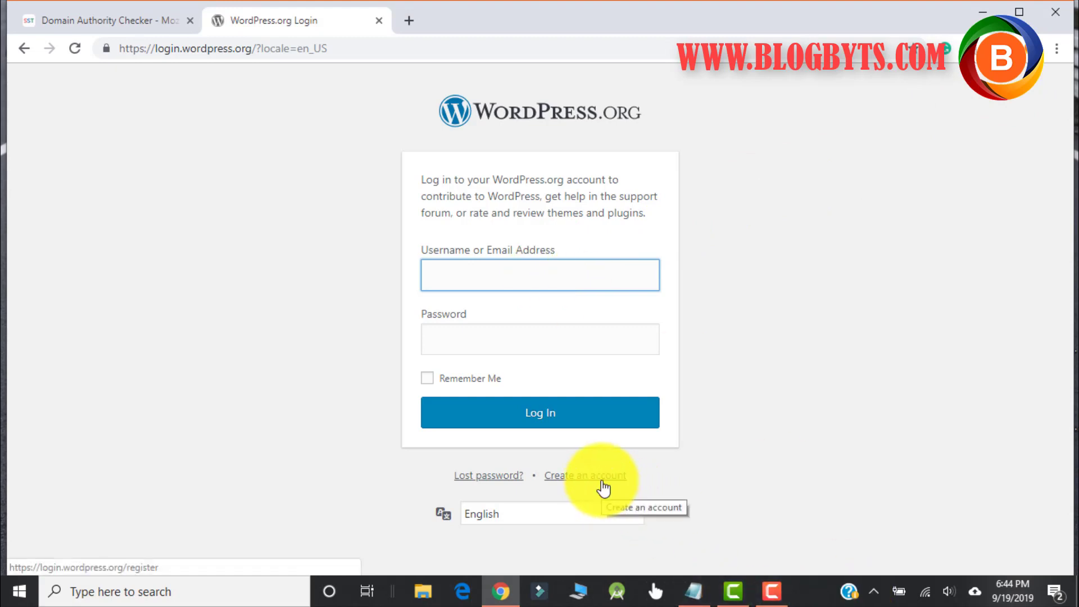
pyautogui.click(455, 276)
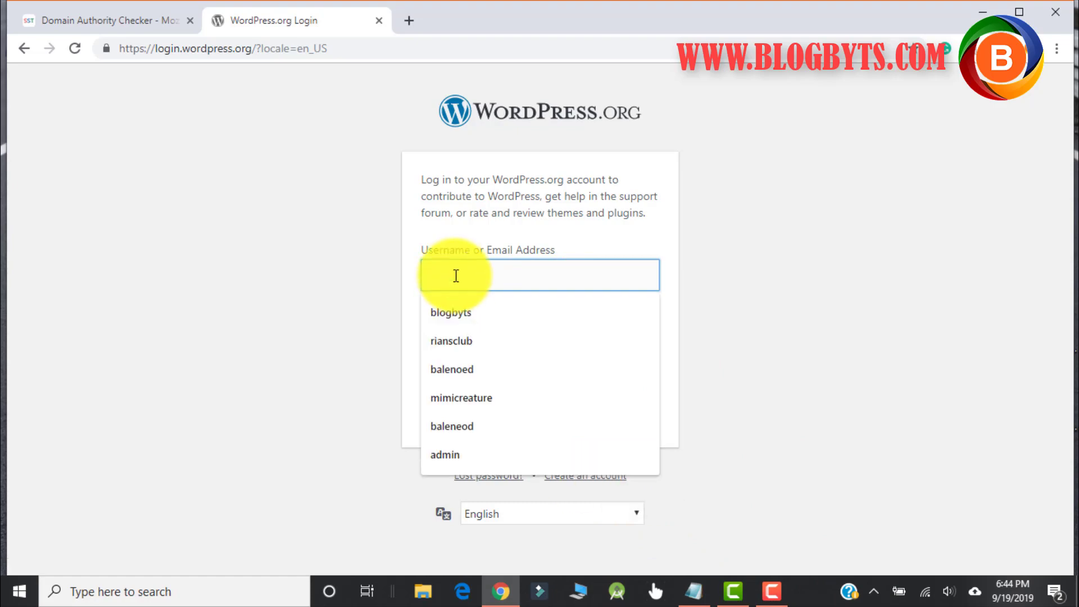
pyautogui.write('rian')
pyautogui.press('Down')
pyautogui.press('Down')
pyautogui.press('Return')
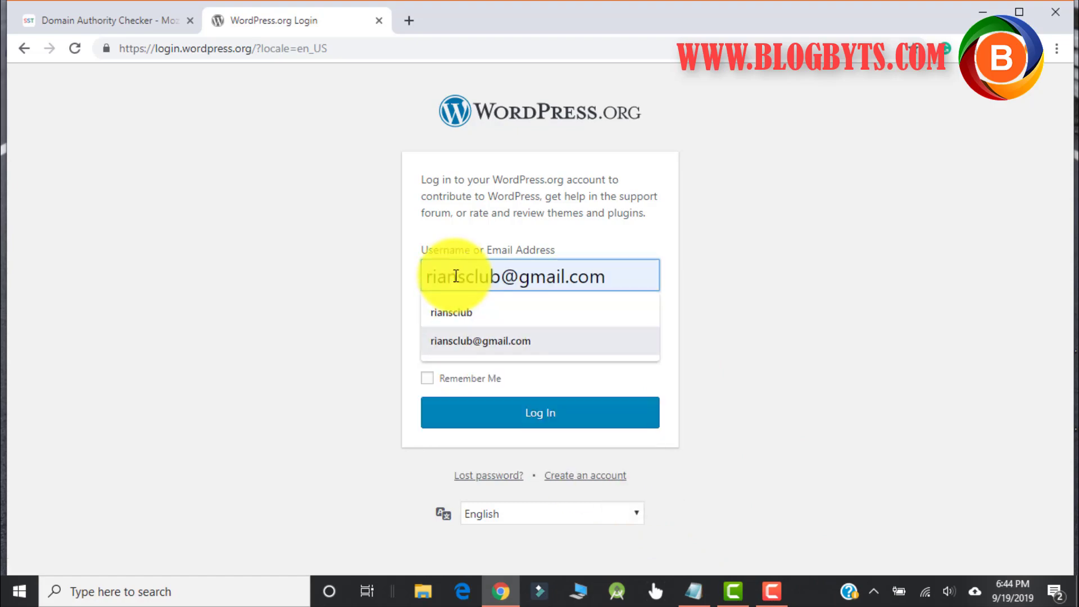
pyautogui.press('Tab')
pyautogui.write('••••••••')
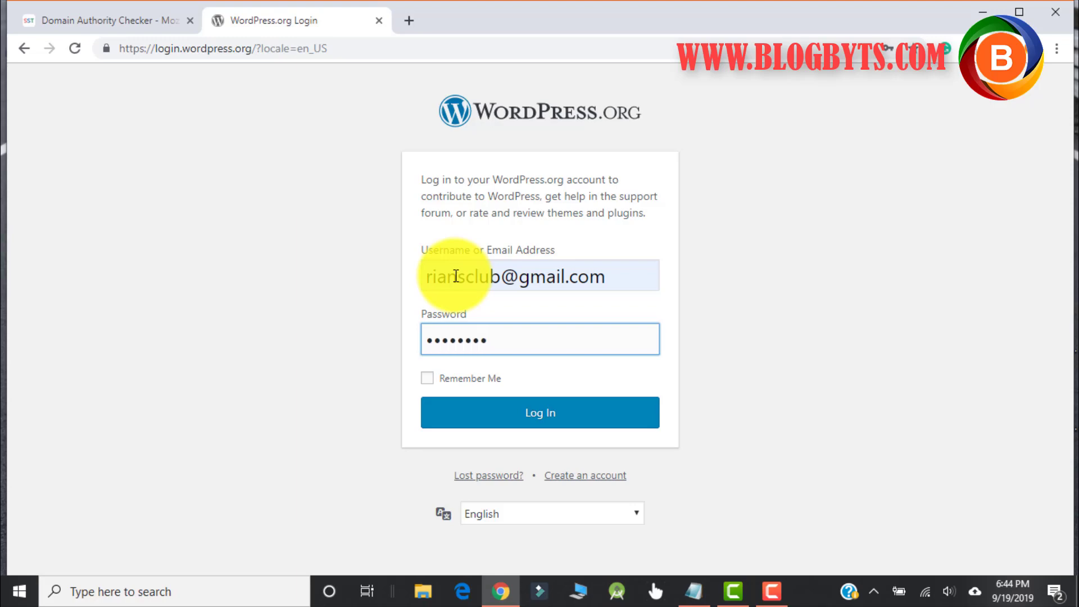
pyautogui.write('•')
pyautogui.press('Return')
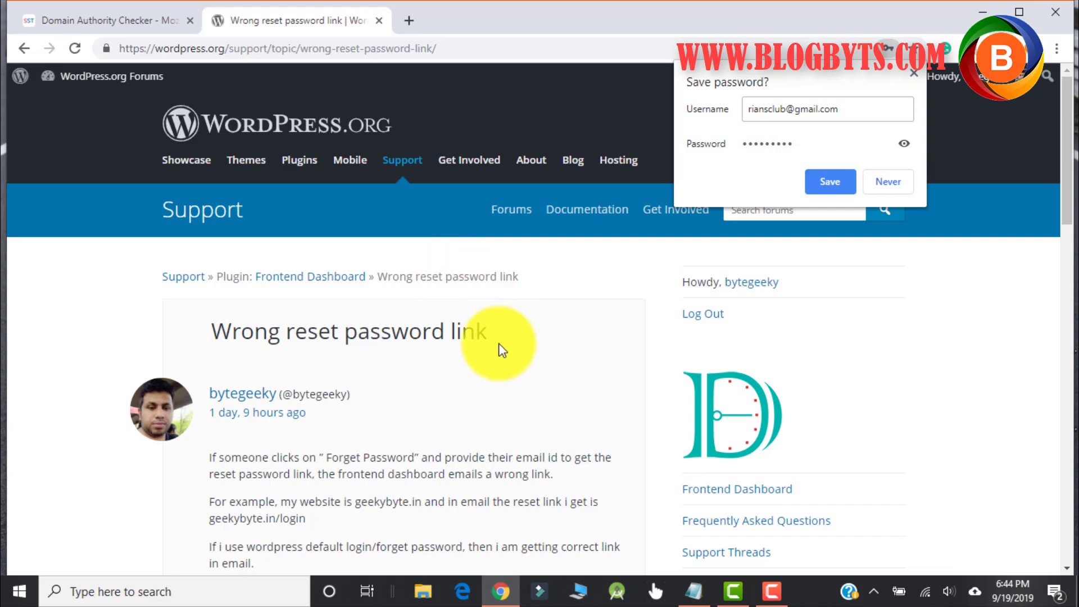
pyautogui.scroll(-5, 403, 306)
pyautogui.scroll(-1, 403, 306)
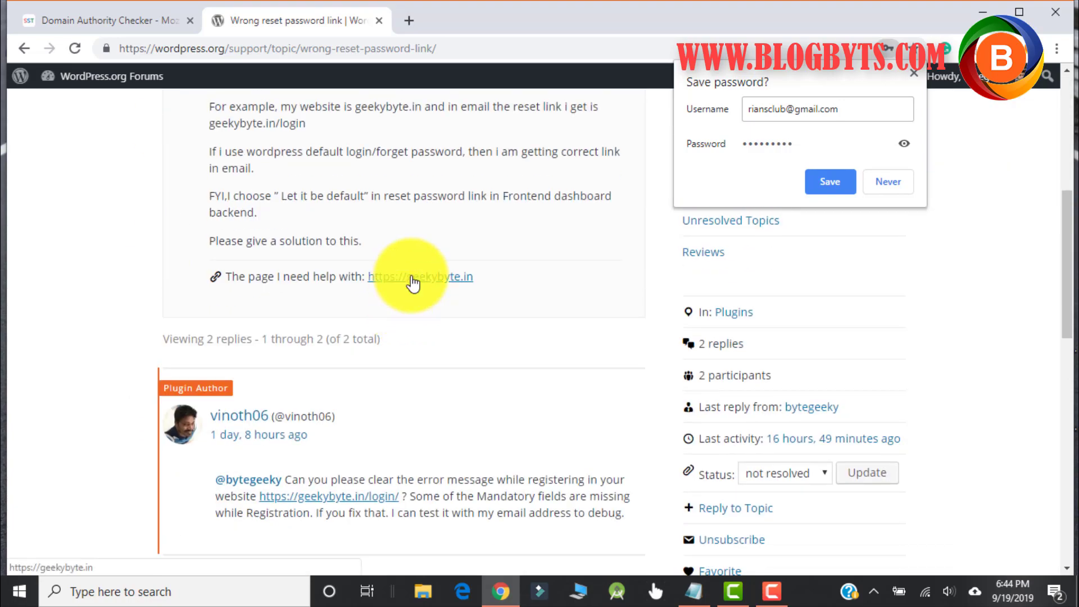
pyautogui.scroll(-3, 407, 252)
pyautogui.scroll(-3, 407, 253)
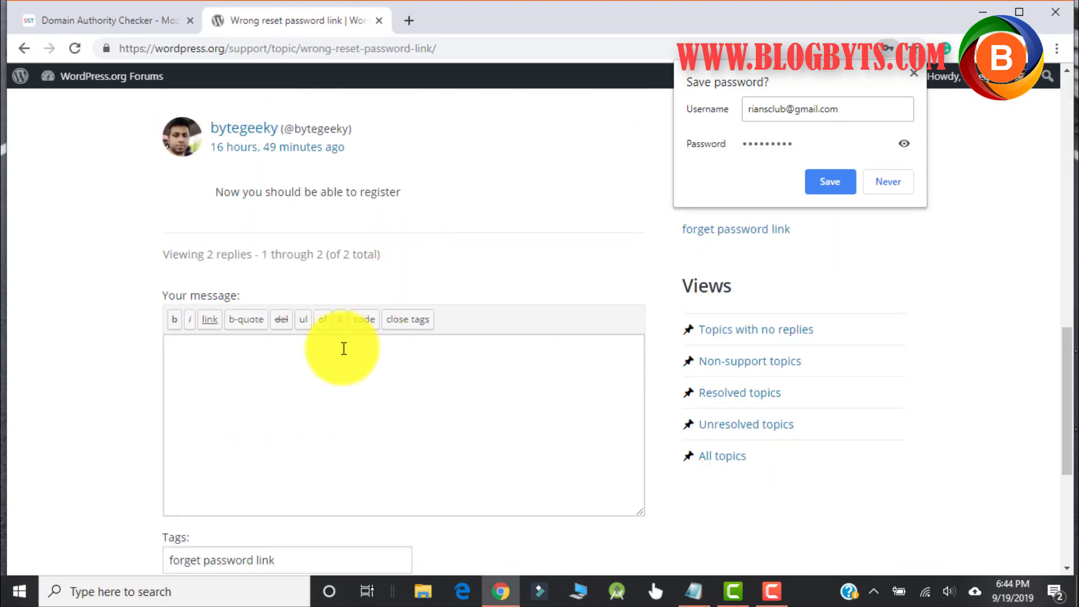
# Step: Write a reply asking if there's a solution, signed 'Thanks' and a name, then select the name
pyautogui.click(312, 353)
pyautogui.scroll(3, 510, 274)
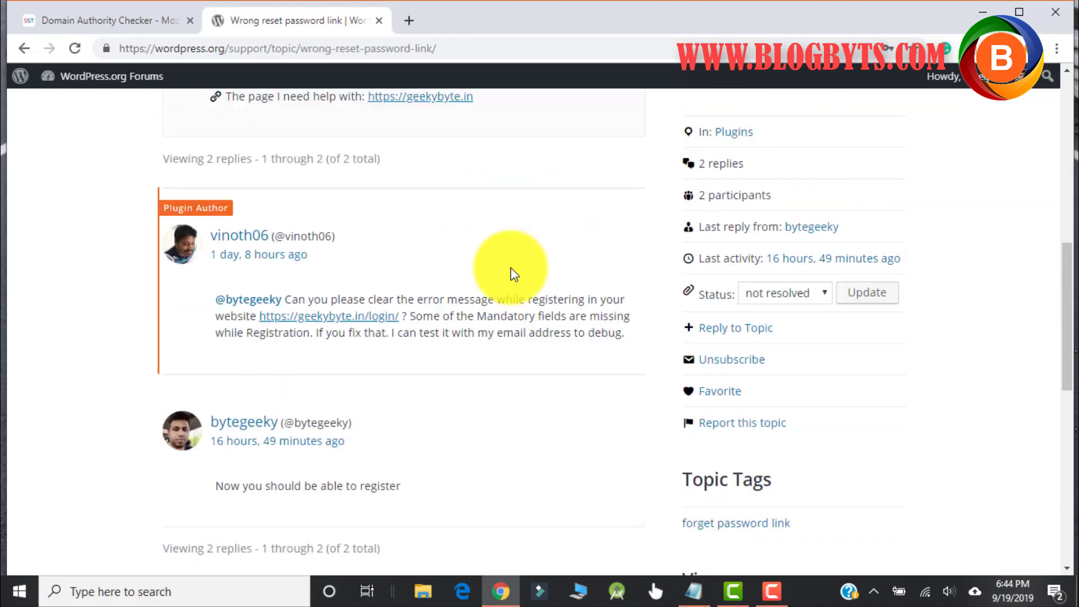
pyautogui.scroll(1, 509, 274)
pyautogui.scroll(-4, 509, 274)
pyautogui.write('He')
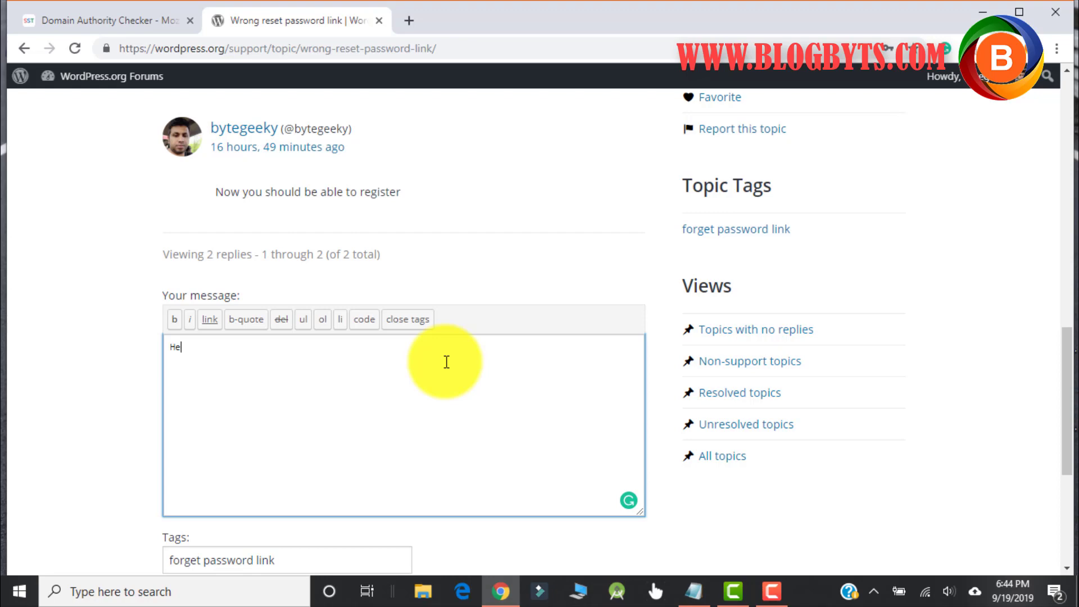
pyautogui.write('y Vinod, Do')
pyautogui.write(' you have a s')
pyautogui.write('lu')
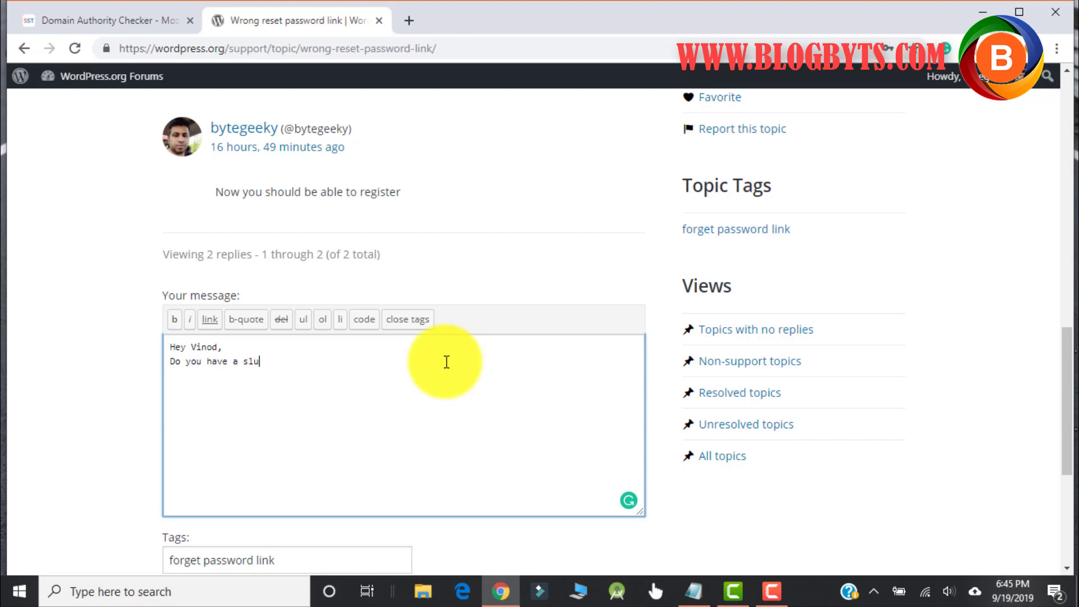
pyautogui.write('tion')
pyautogui.press('BackSpace')
pyautogui.press('BackSpace')
pyautogui.press('BackSpace')
pyautogui.press('BackSpace')
pyautogui.press('BackSpace')
pyautogui.press('BackSpace')
pyautogui.write('olution ')
pyautogui.write('to this ')
pyautogui.write('iss')
pyautogui.write('ue')
pyautogui.press('Return')
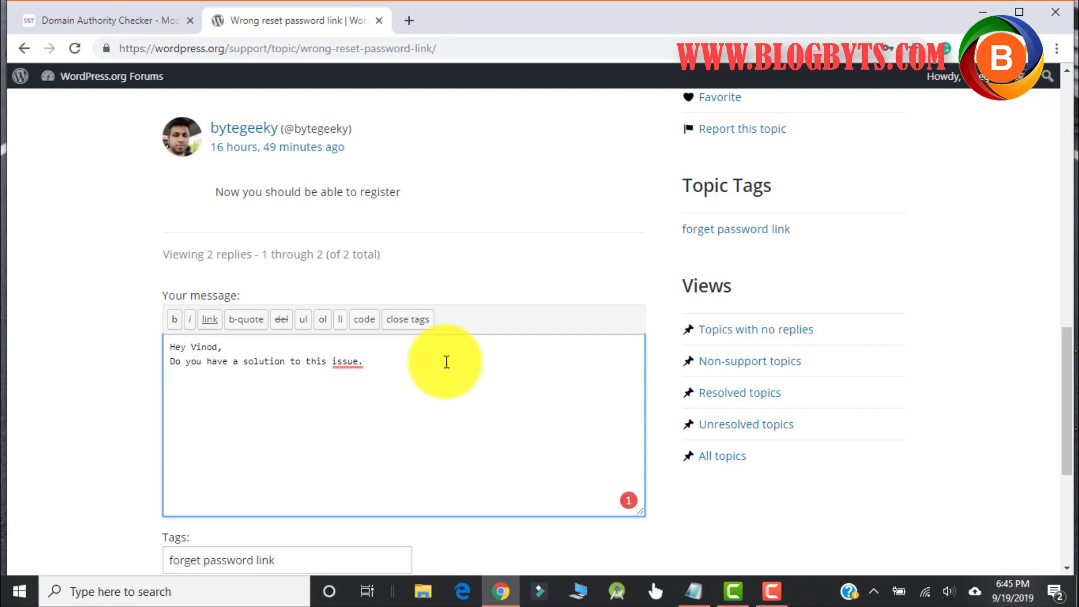
pyautogui.write('Thank')
pyautogui.write('s Ra')
pyautogui.write('j')
pyautogui.write('ib')
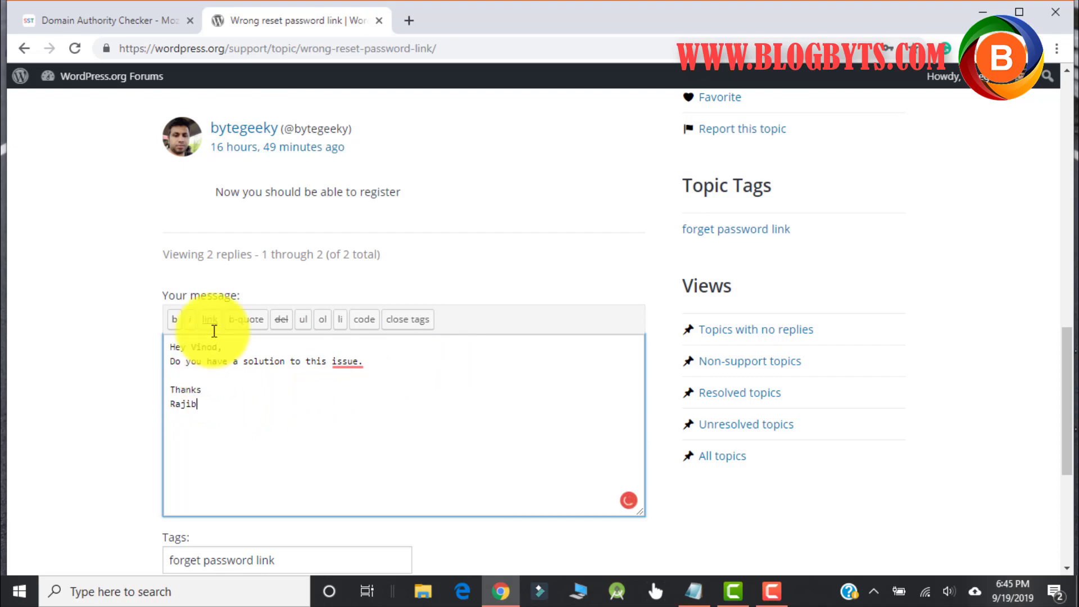
pyautogui.moveTo(197, 405); pyautogui.dragTo(170, 401)
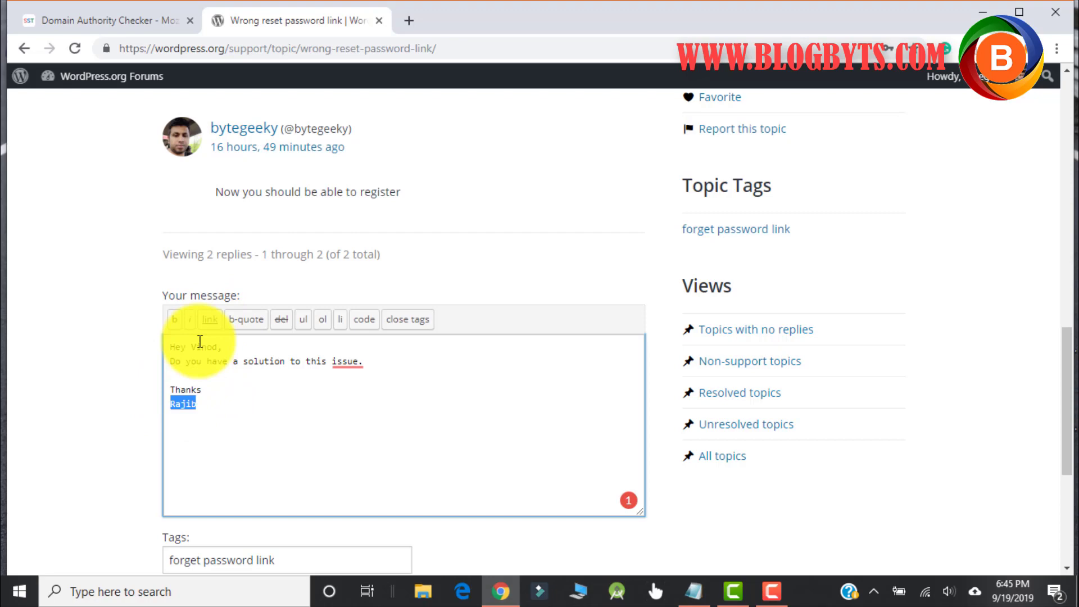
# Step: Start a link on the signature name and copy the blog post URL from the note
pyautogui.click(209, 319)
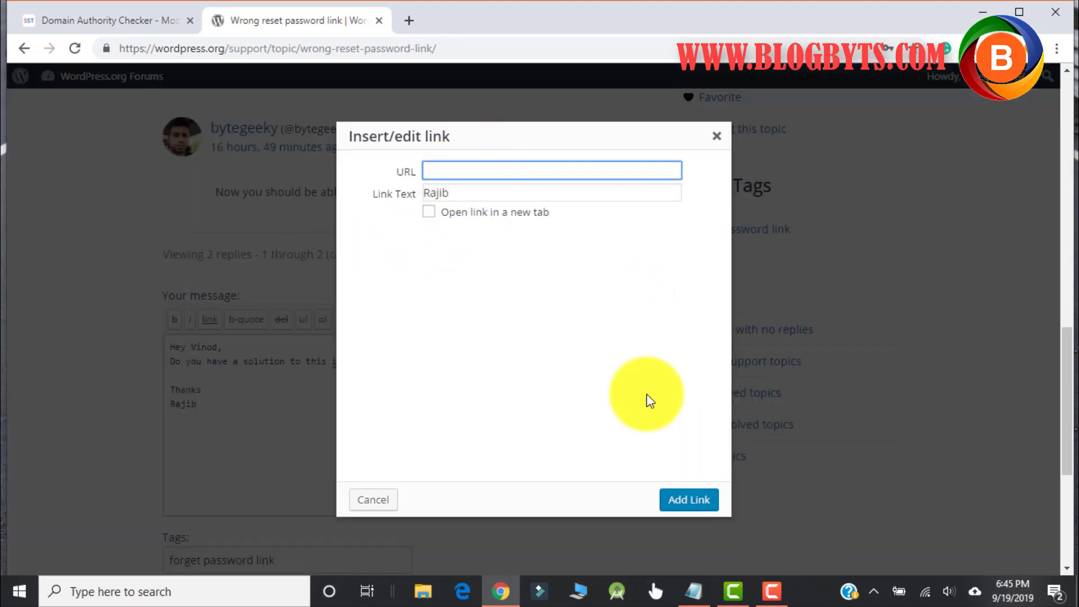
pyautogui.click(695, 591)
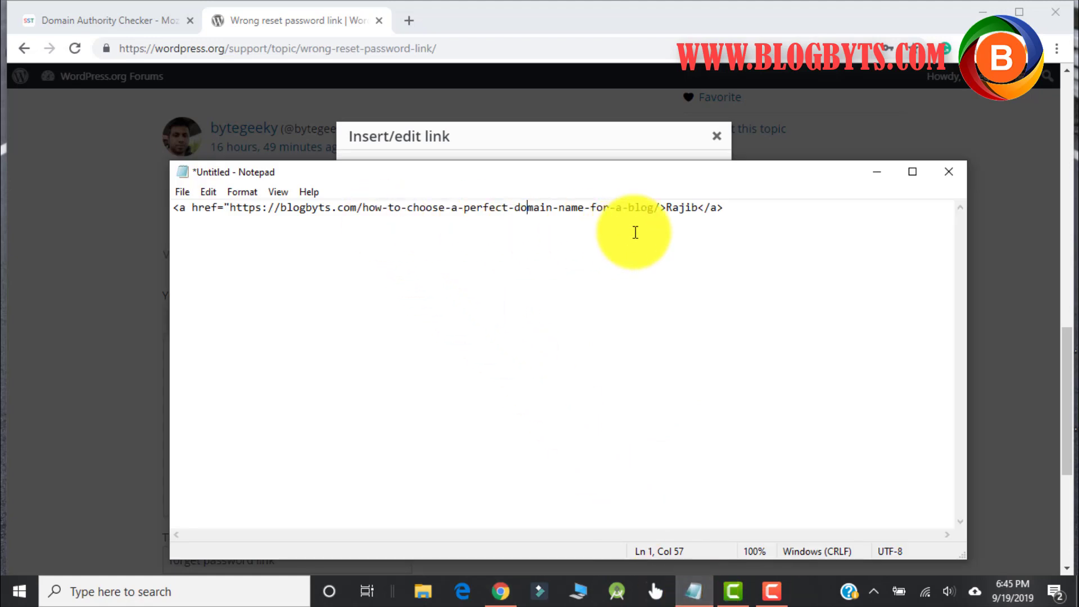
pyautogui.moveTo(735, 207); pyautogui.dragTo(167, 195)
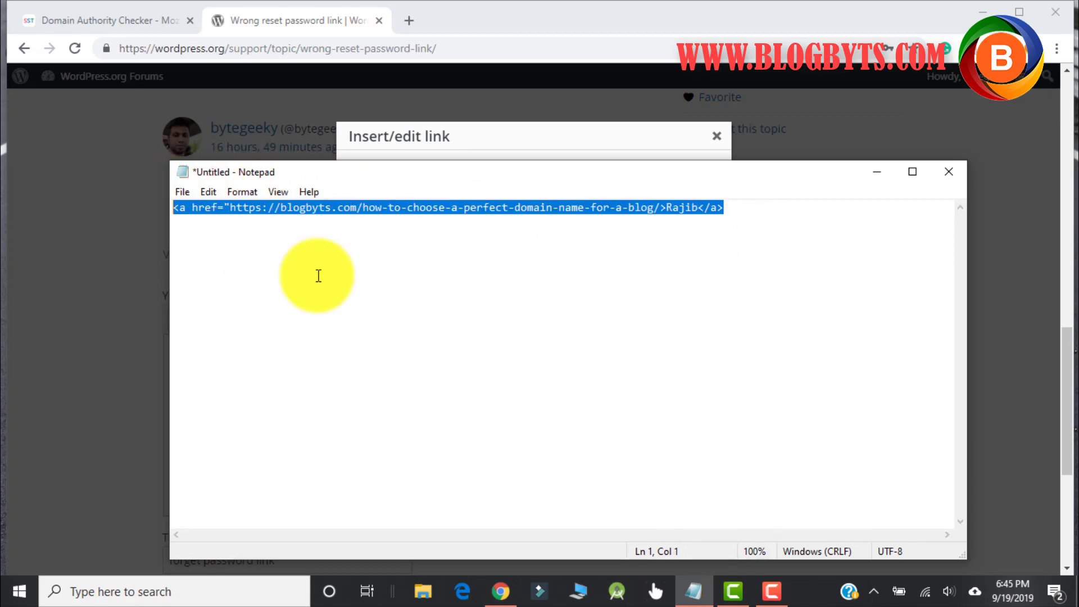
pyautogui.click(353, 207)
pyautogui.moveTo(657, 209); pyautogui.dragTo(230, 215)
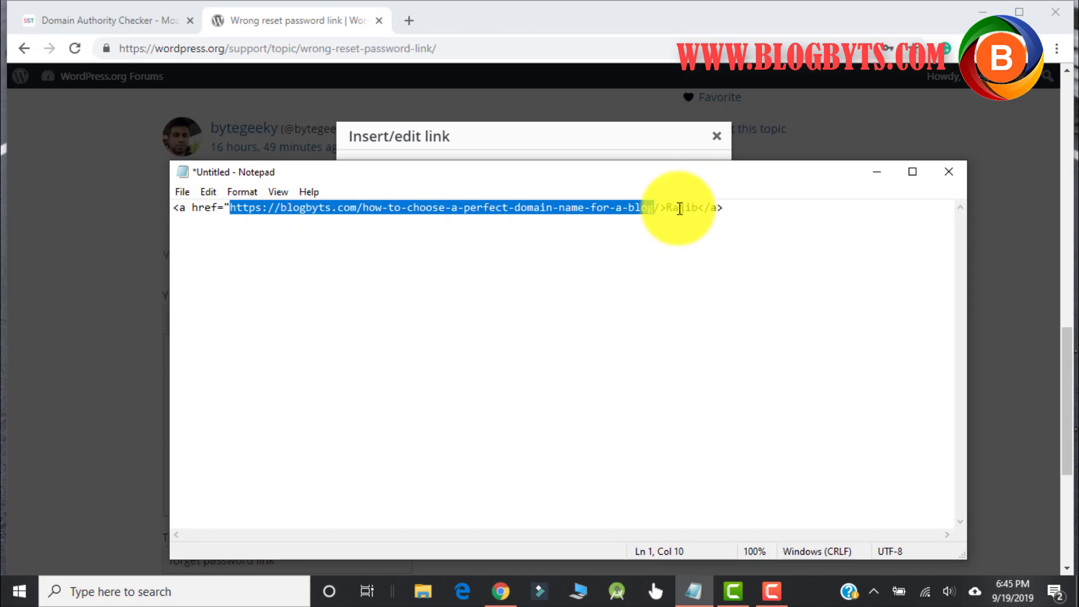
# Step: Paste the blogbyts.com domain-name article URL as the link address, confirming it loads in a new tab
pyautogui.click(588, 136)
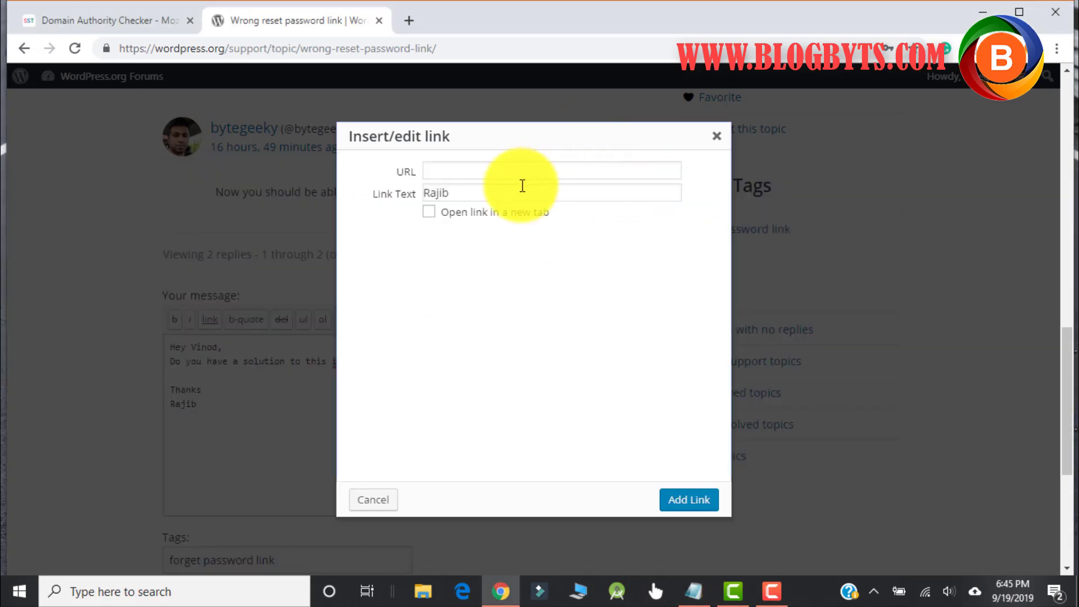
pyautogui.click(485, 171)
pyautogui.hotkey('ctrl', 'v')
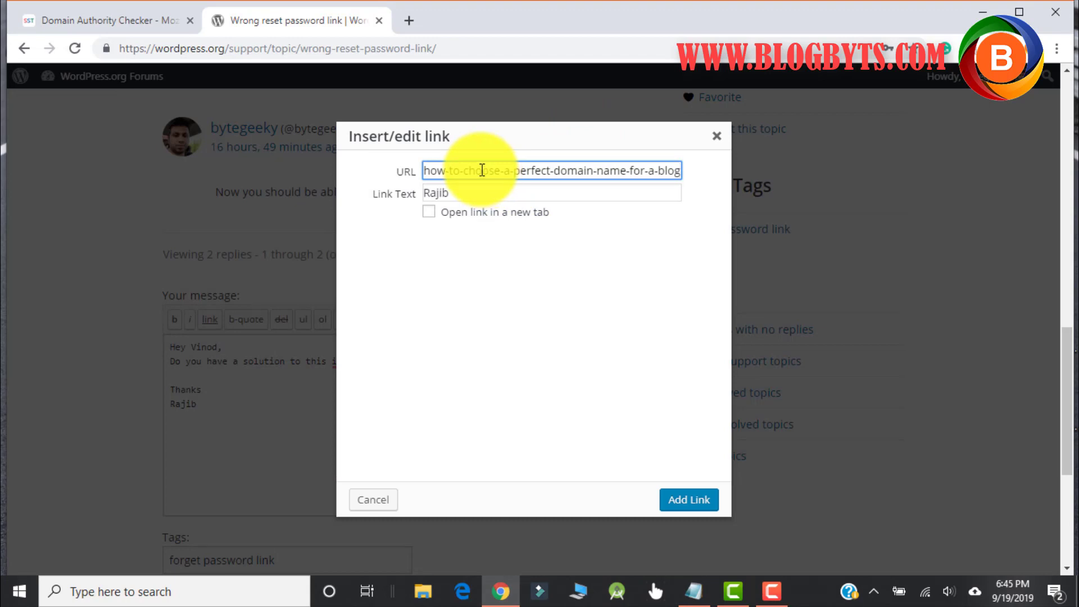
pyautogui.moveTo(480, 171); pyautogui.dragTo(379, 152)
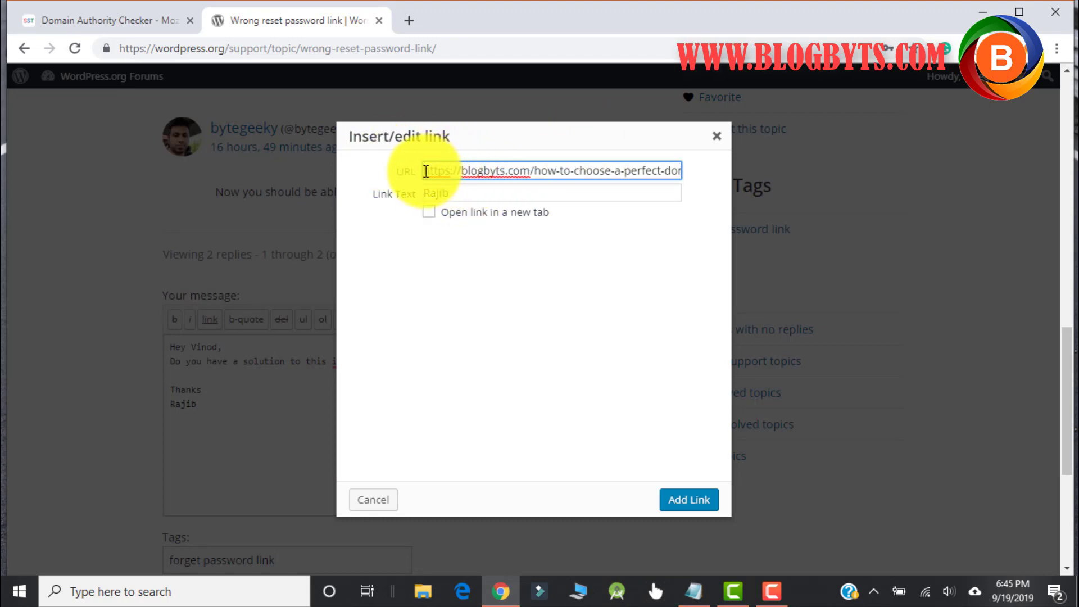
pyautogui.hotkey('ctrl', 'a')
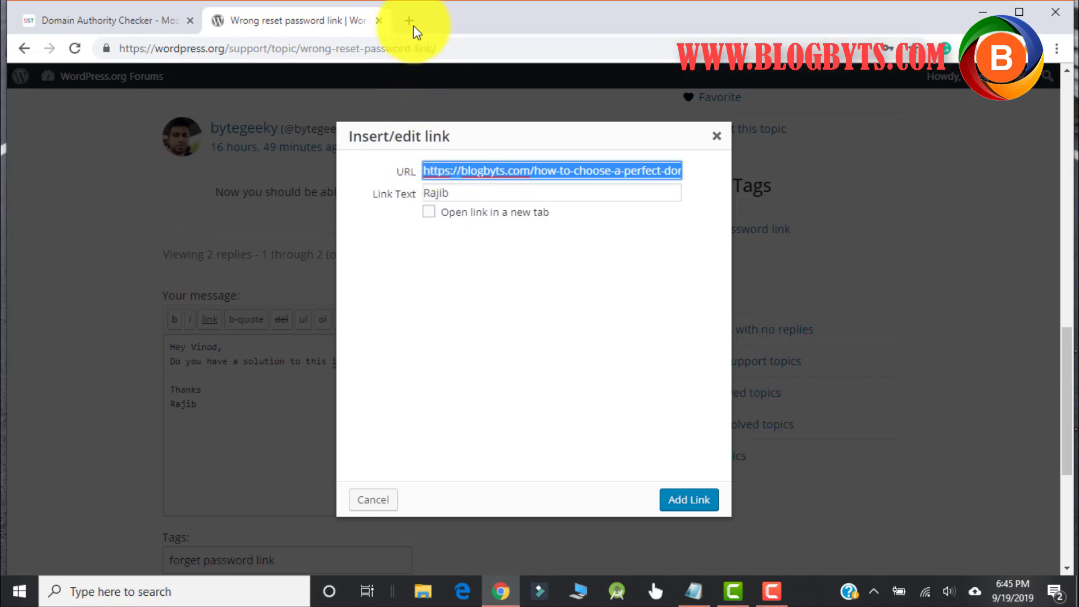
pyautogui.click(409, 20)
pyautogui.write('https://blogbyts.com/how-to-choose-a-perfect-domain-name-for-a-blog')
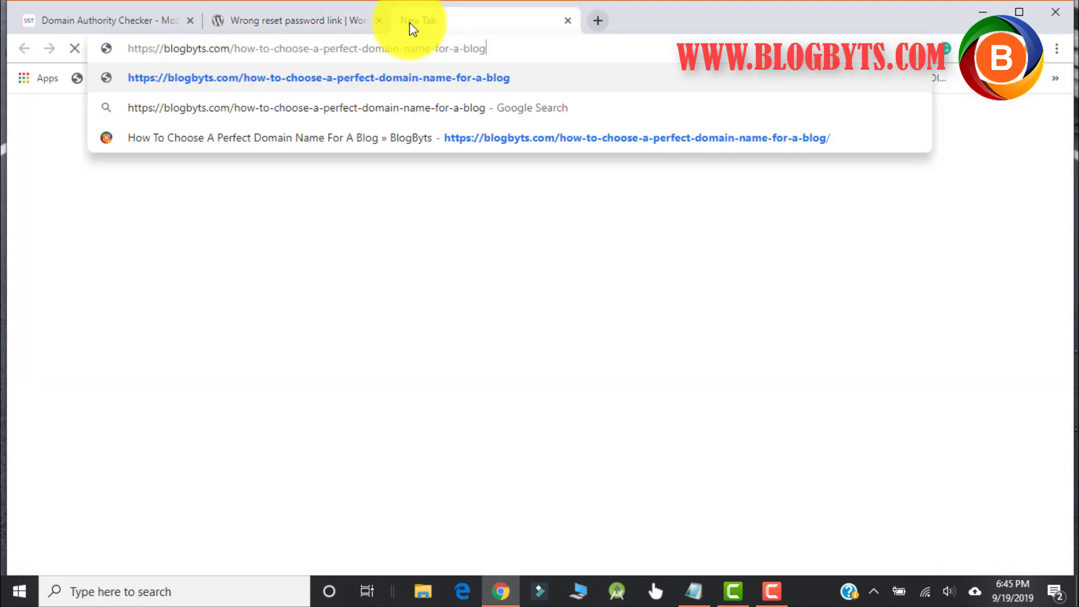
pyautogui.press('Return')
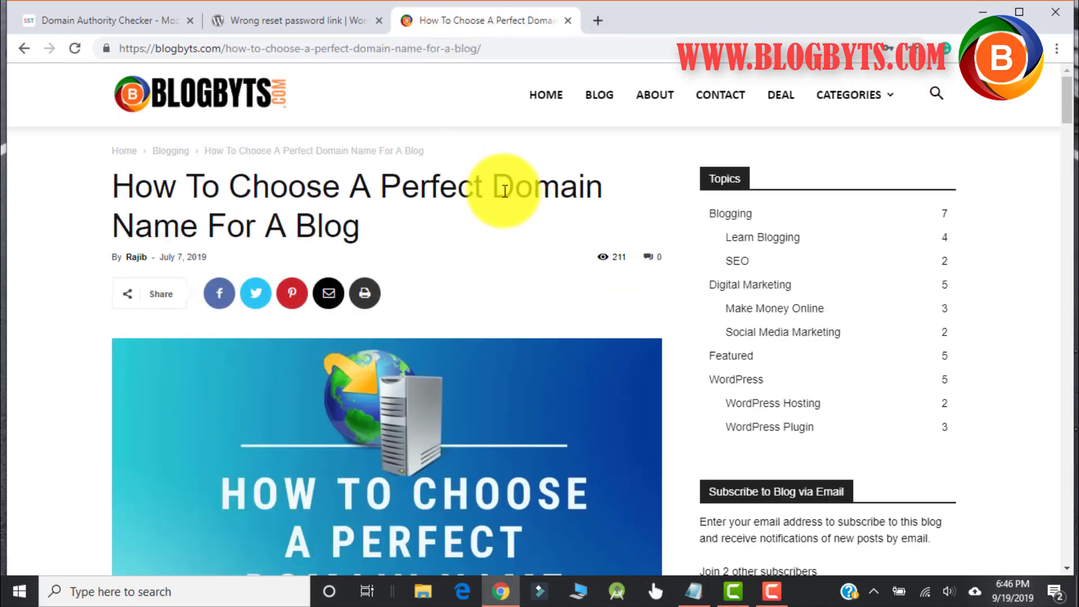
pyautogui.scroll(-2, 503, 188)
pyautogui.click(287, 21)
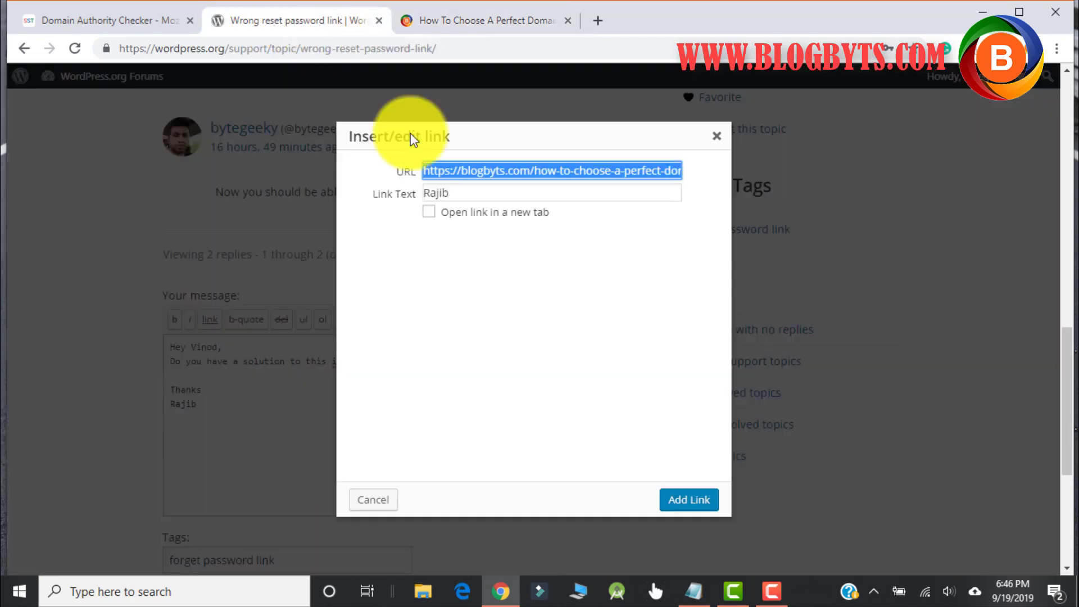
# Step: Insert the link to open in a new tab, end the question with '?', and submit
pyautogui.click(428, 212)
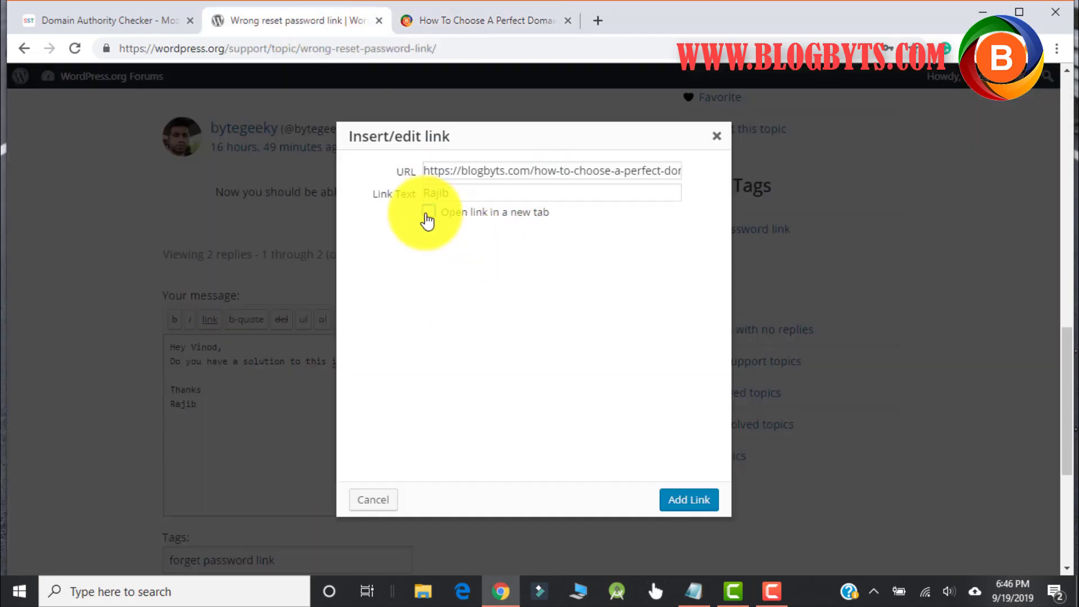
pyautogui.click(689, 500)
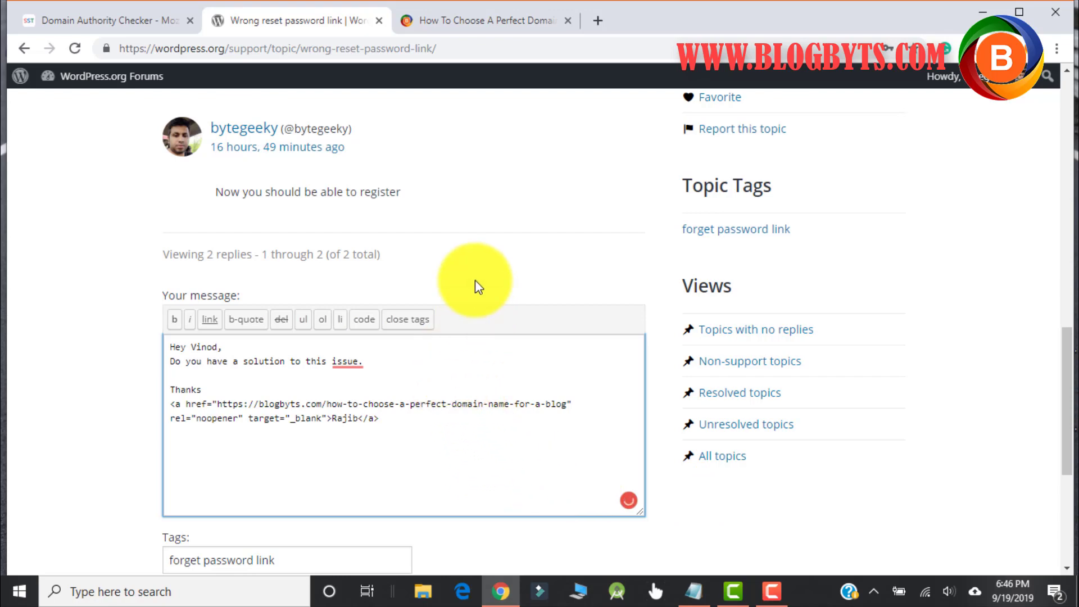
pyautogui.scroll(-1, 367, 324)
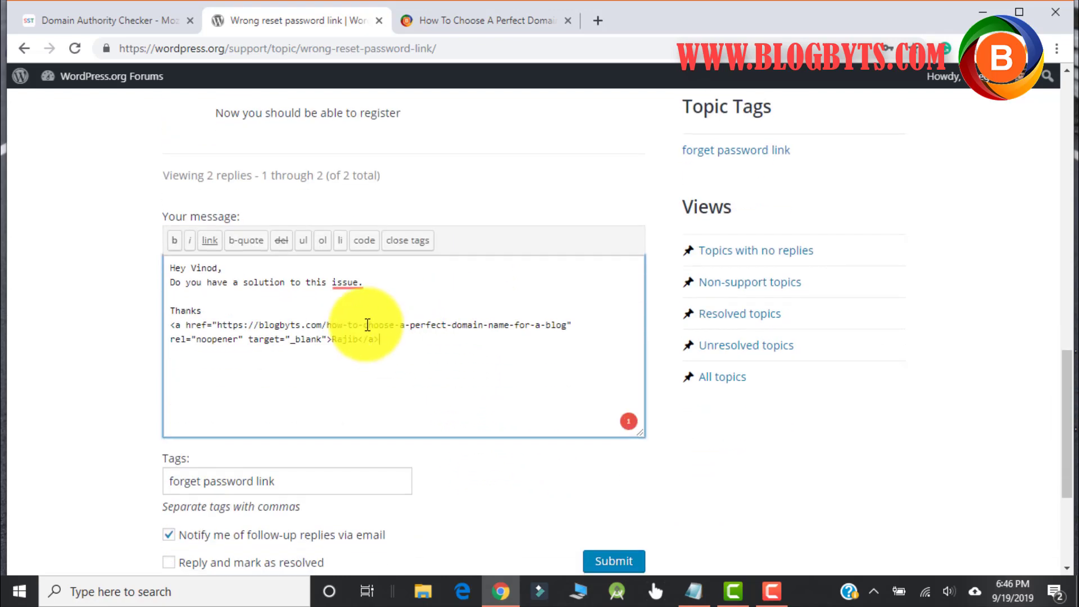
pyautogui.rightClick(344, 282)
pyautogui.click(352, 191)
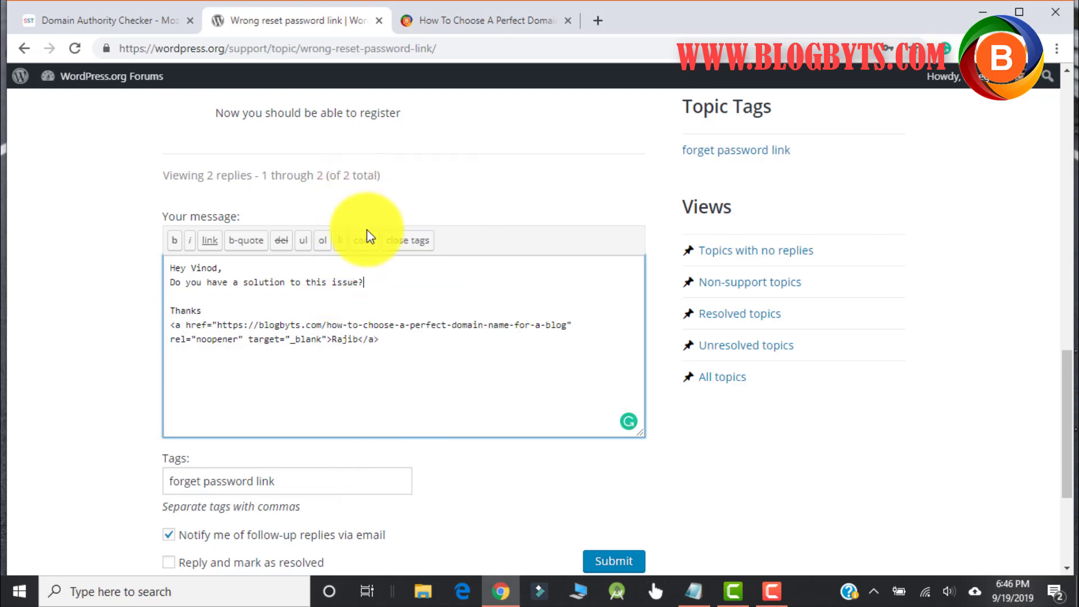
pyautogui.scroll(-1, 396, 342)
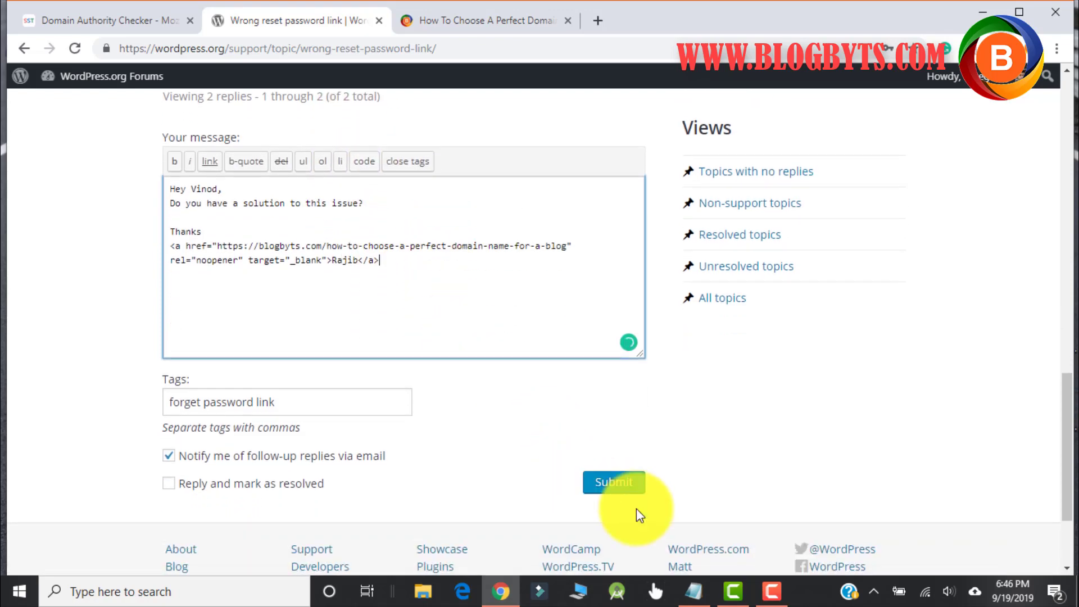
pyautogui.click(620, 484)
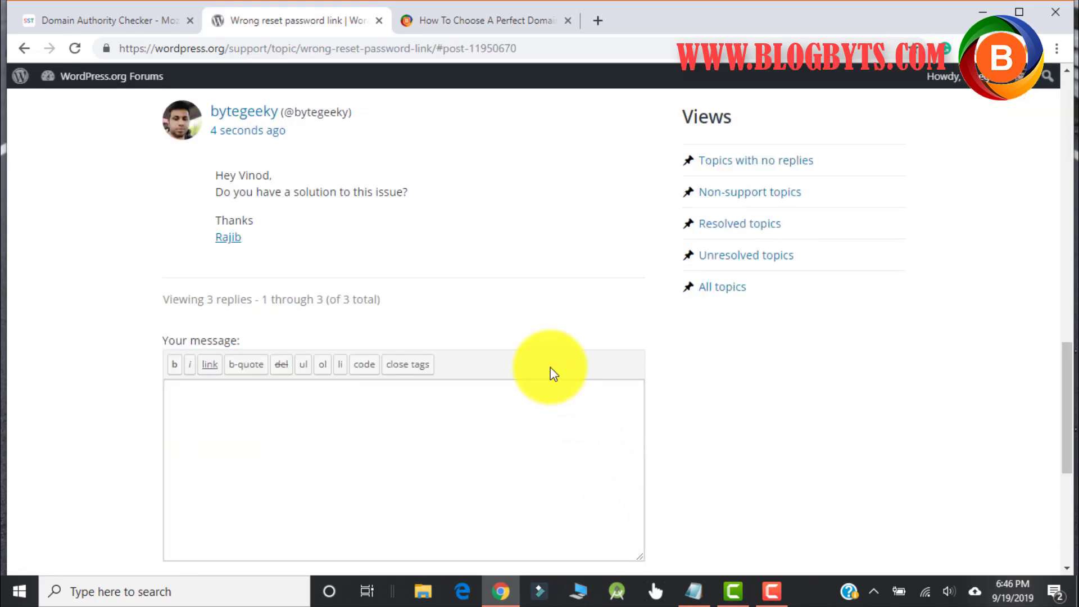
pyautogui.moveTo(405, 195)
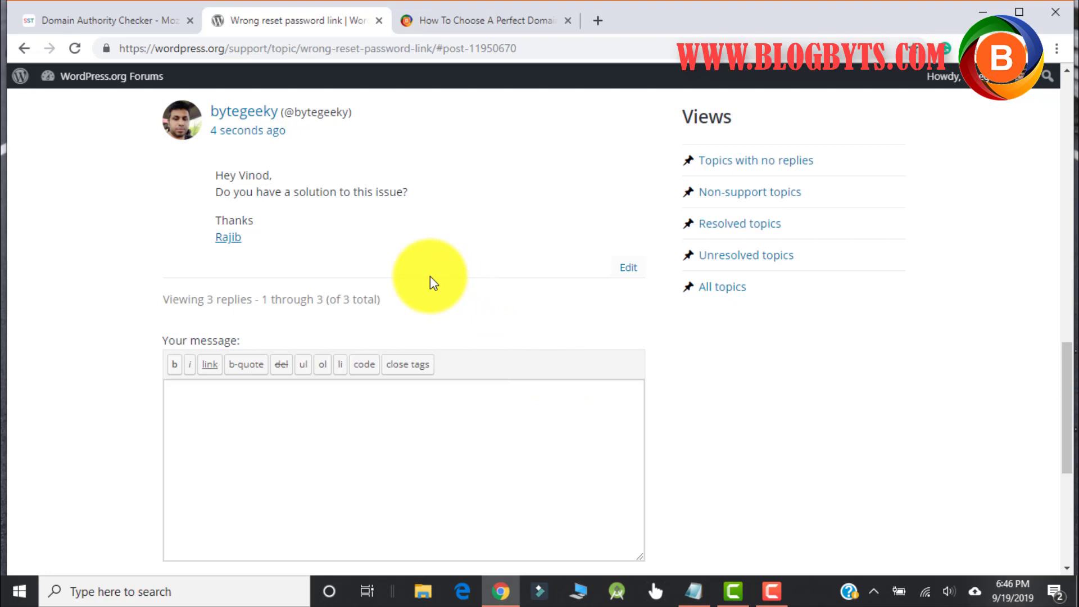
# Step: Open the posted reply's signature link in a new tab, then return to the forum thread
pyautogui.rightClick(232, 239)
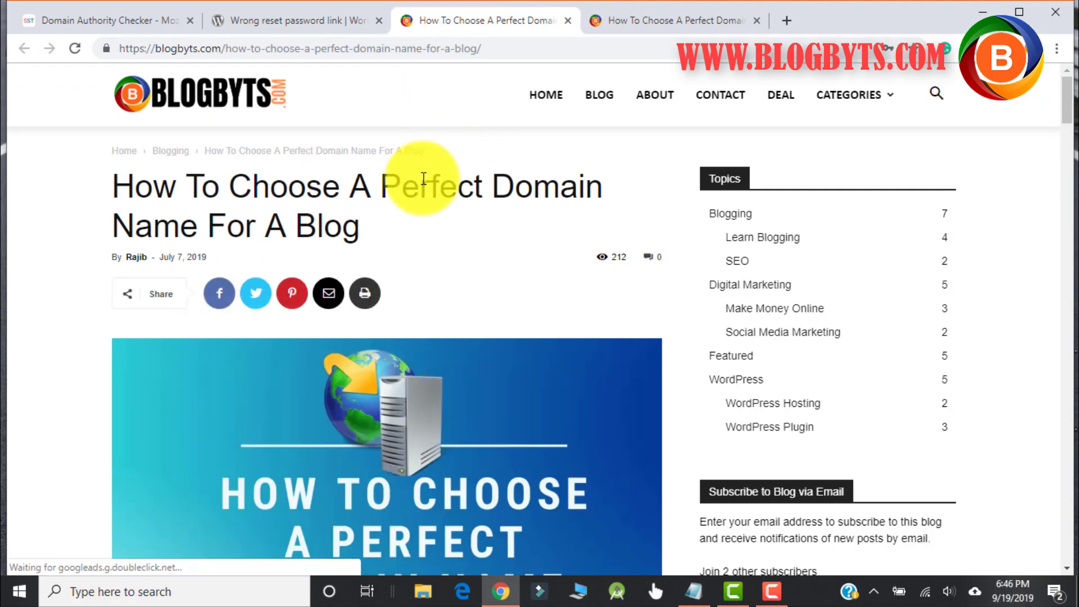
pyautogui.click(330, 23)
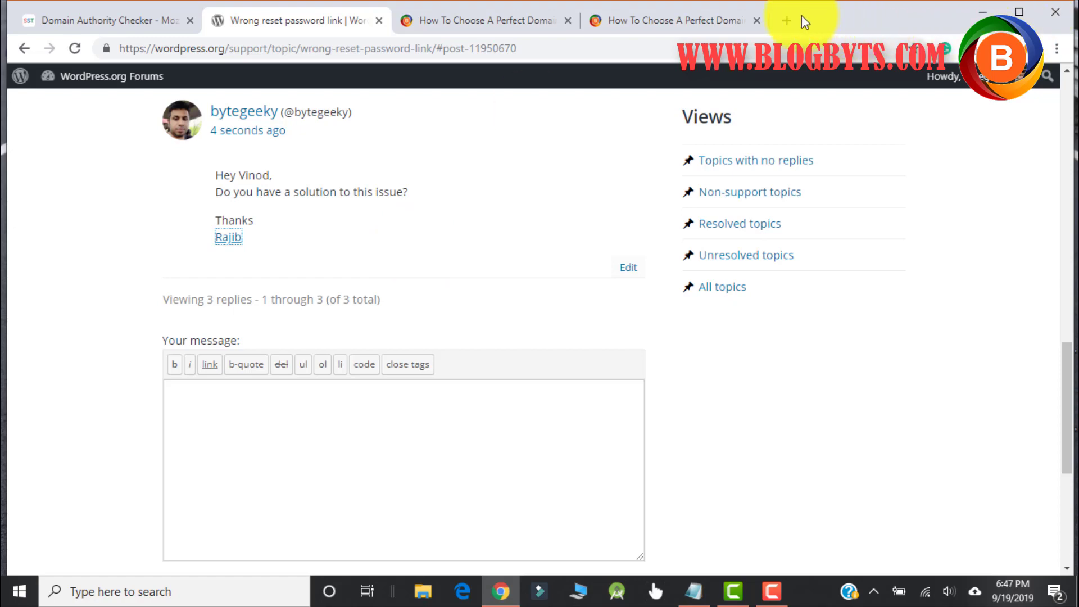
# Step: Check geekybyte.in in Ahrefs' Free Backlink Checker, passing the reCAPTCHA to show 595 backlinks
pyautogui.click(785, 22)
pyautogui.write('ba')
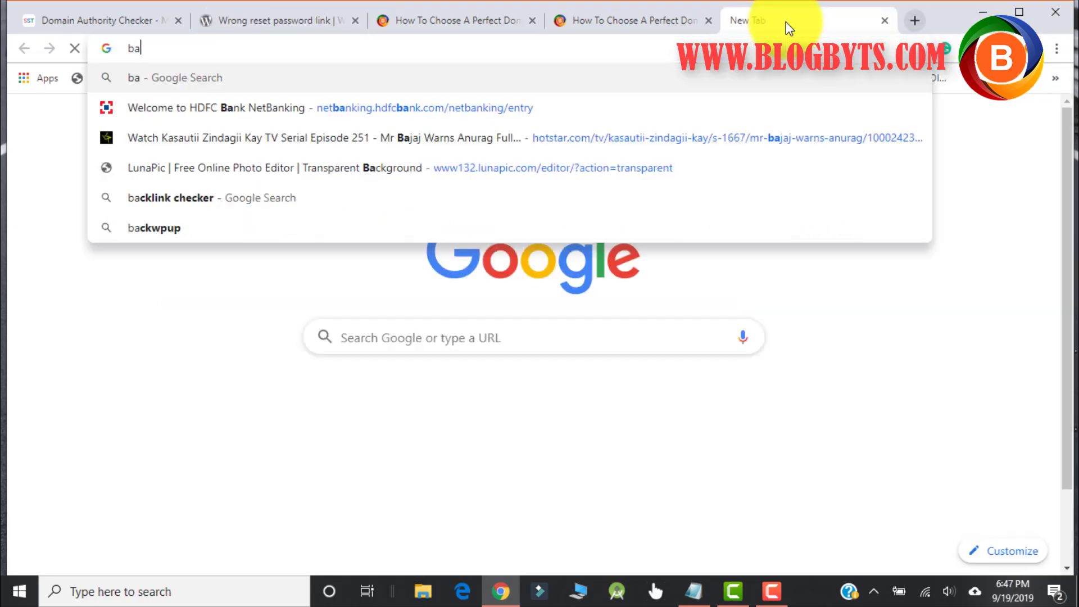
pyautogui.write('cklink checker')
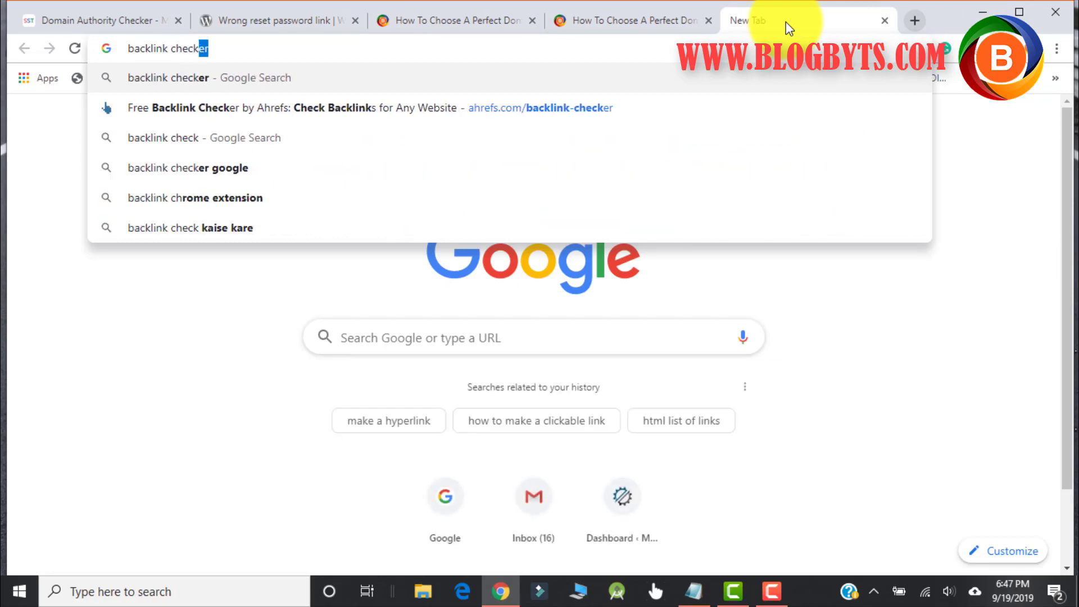
pyautogui.press('Return')
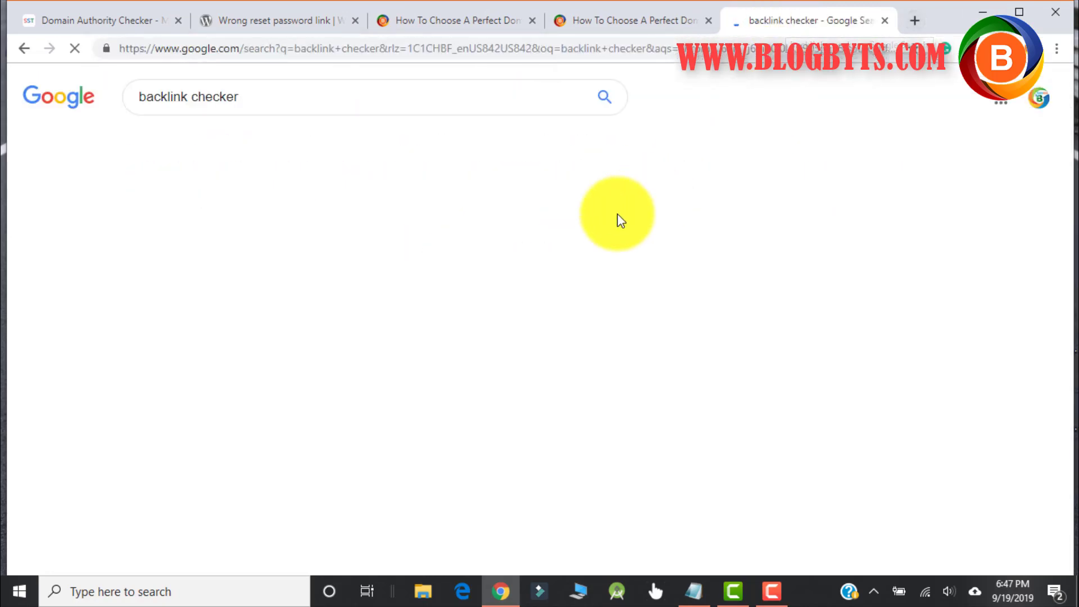
pyautogui.click(365, 213)
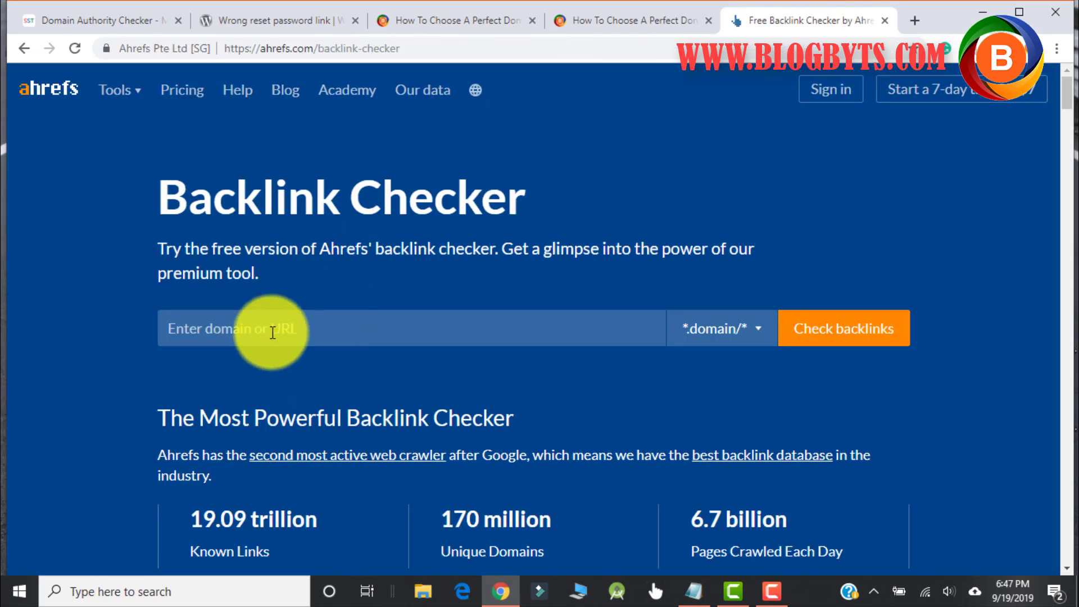
pyautogui.click(273, 329)
pyautogui.write('g')
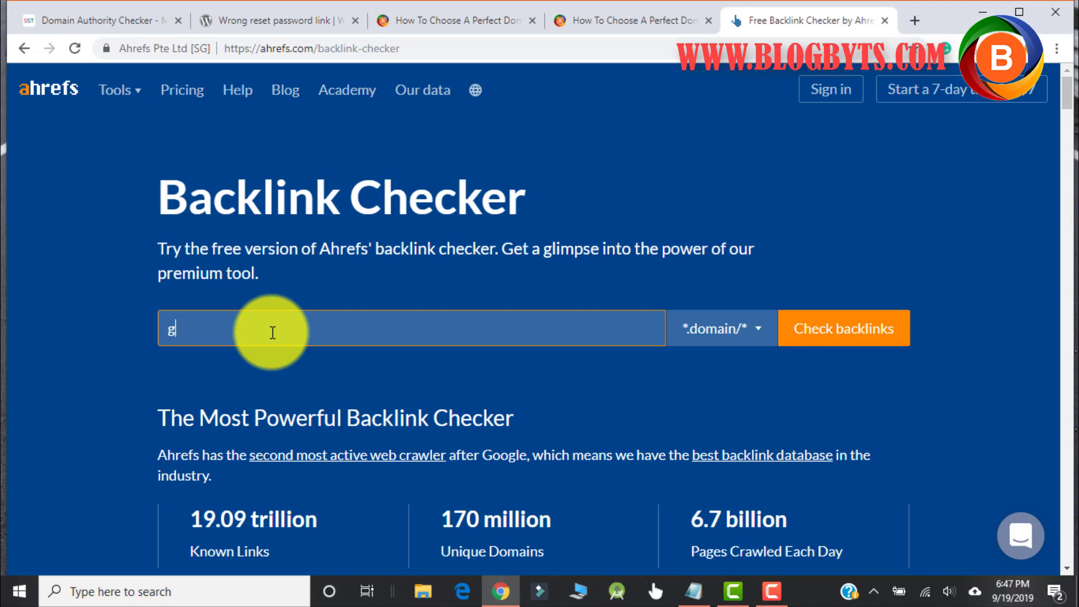
pyautogui.write('eek')
pyautogui.write('ybyte.i')
pyautogui.write('n')
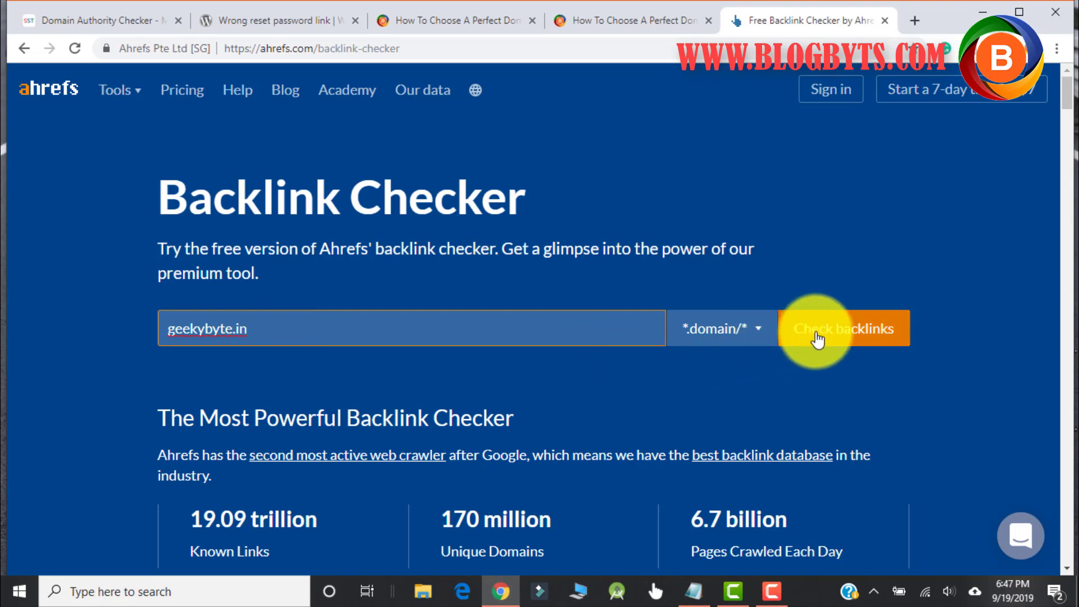
pyautogui.click(809, 334)
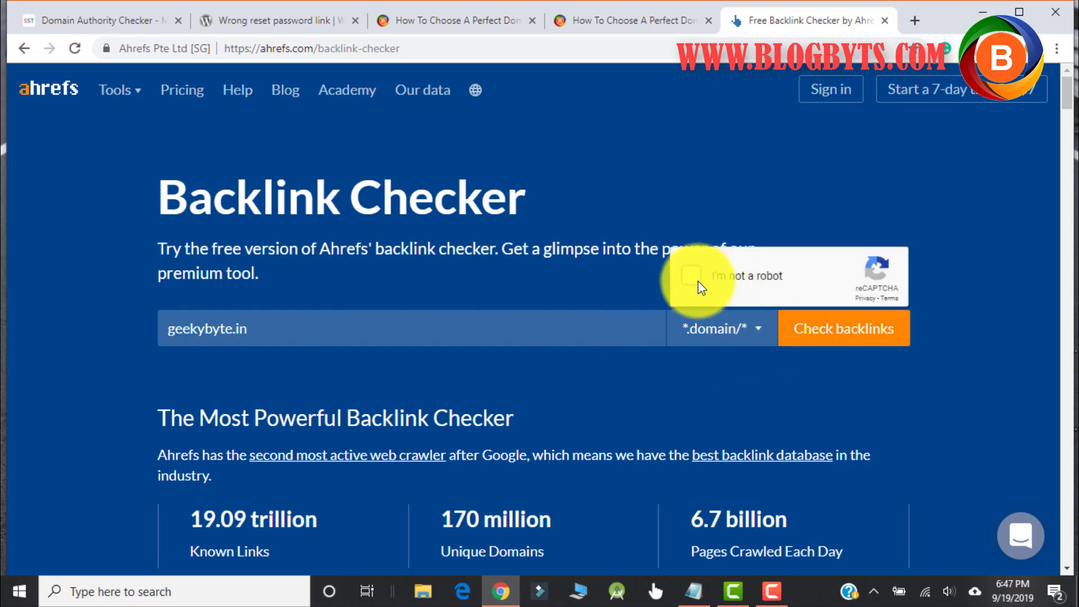
pyautogui.click(698, 275)
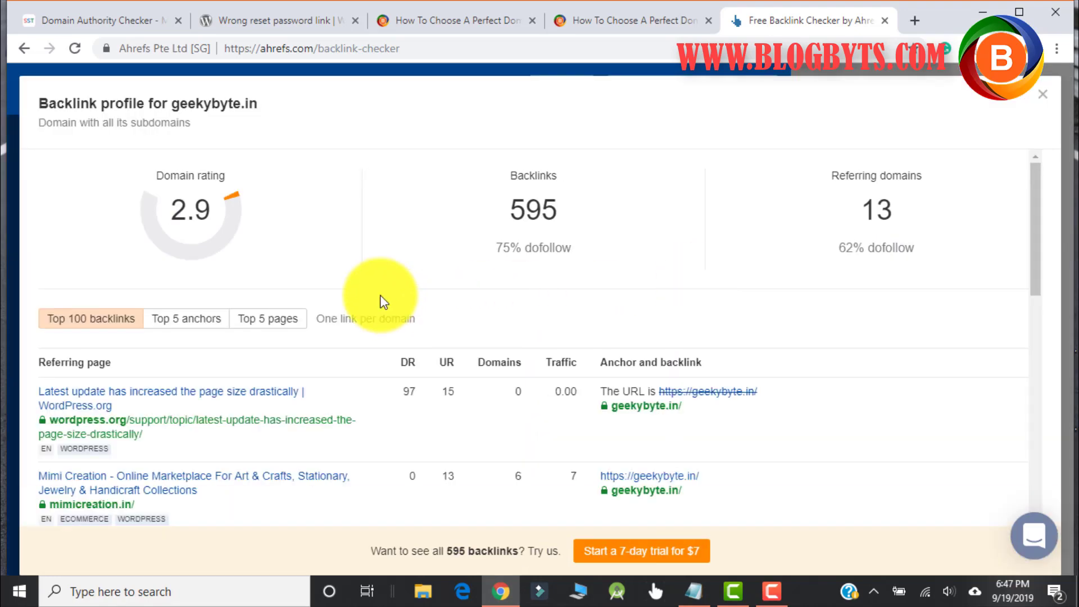
pyautogui.scroll(-2, 379, 279)
pyautogui.scroll(2, 379, 287)
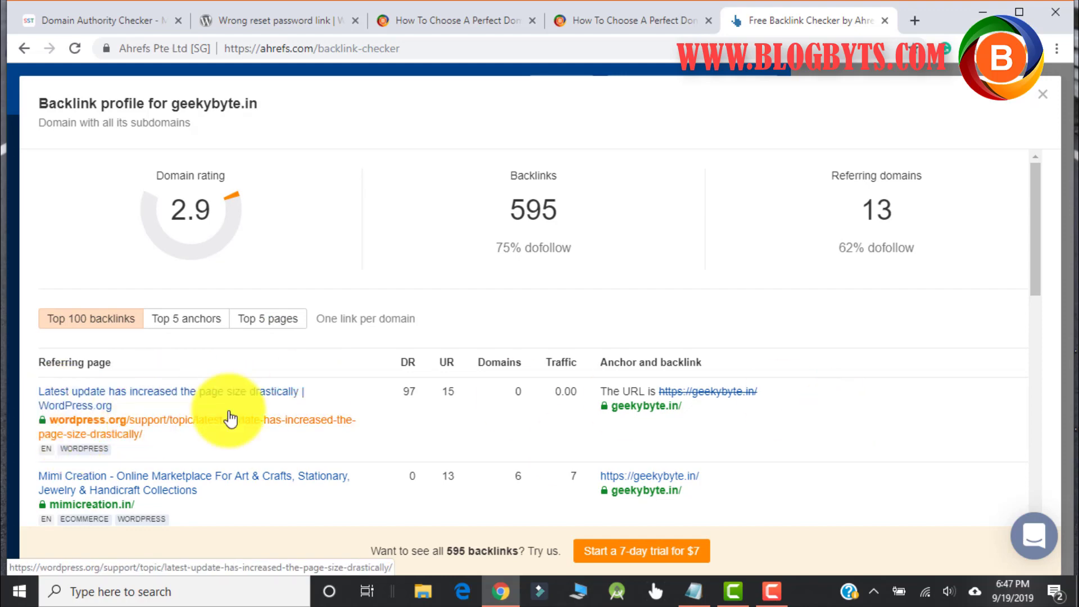
# Step: Highlight the DR 97 rating and open the top referring WordPress.org thread in a new tab
pyautogui.doubleClick(410, 393)
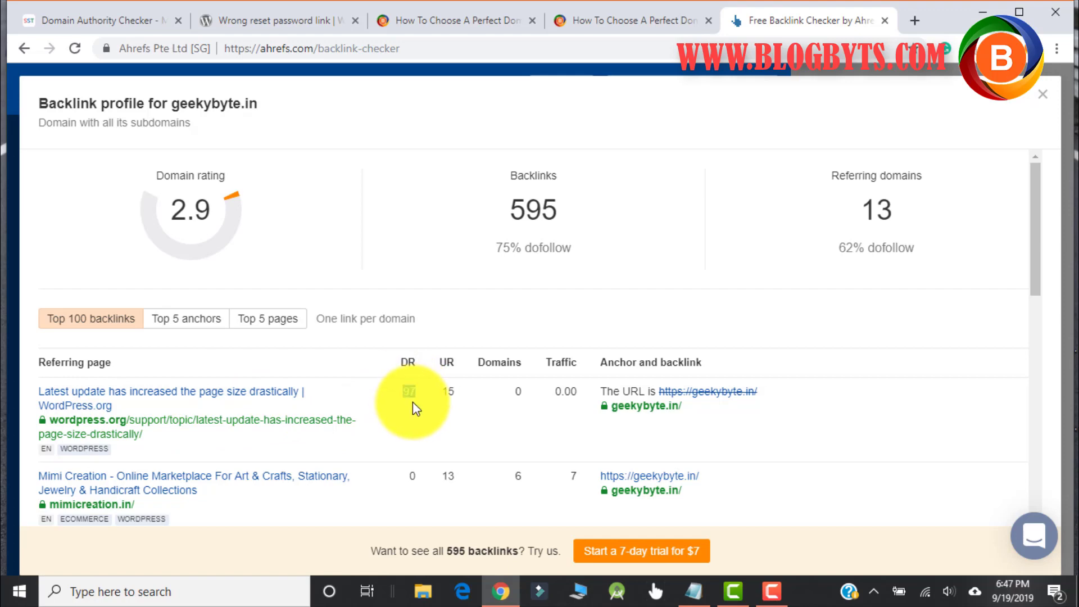
pyautogui.rightClick(238, 399)
pyautogui.click(284, 409)
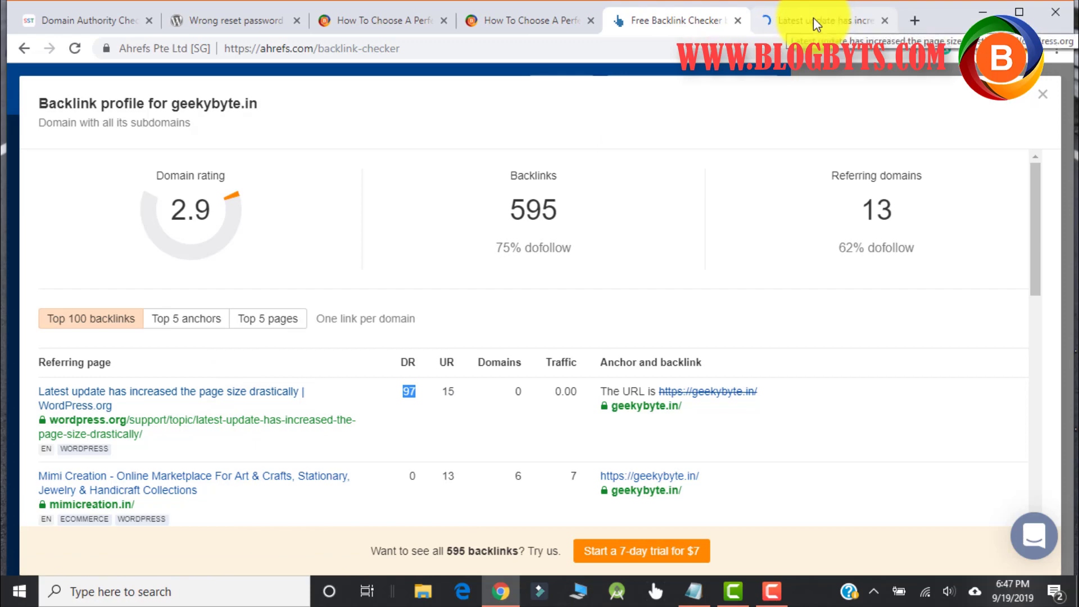
# Step: Switch to the 'Latest update has increased…' thread tab to review the geekybyte.in link
pyautogui.click(813, 18)
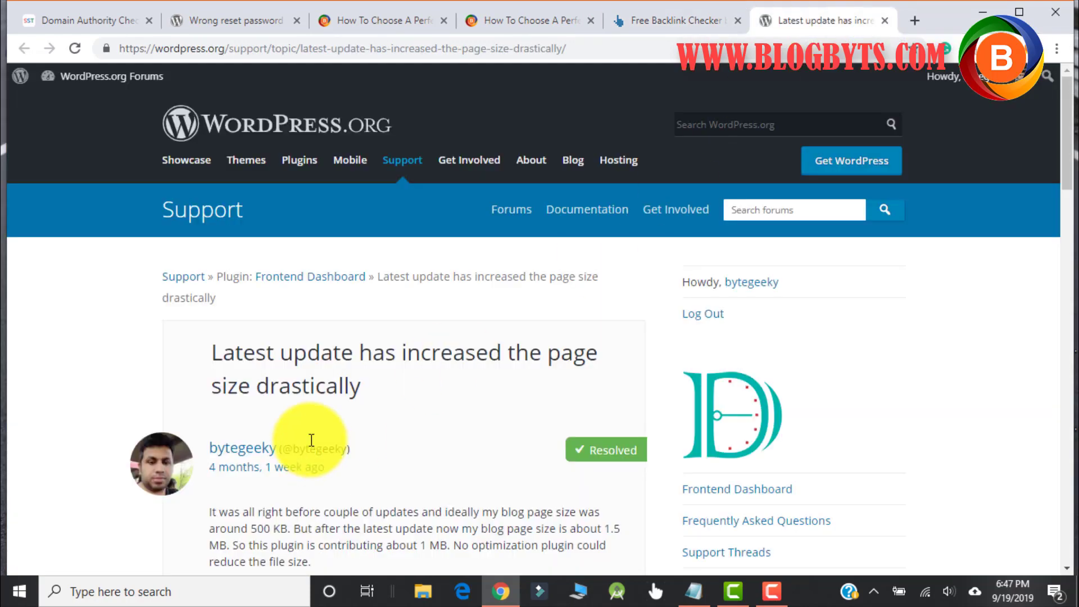
pyautogui.scroll(-3, 311, 441)
pyautogui.scroll(-2, 295, 346)
pyautogui.scroll(-3, 295, 346)
pyautogui.scroll(-2, 355, 320)
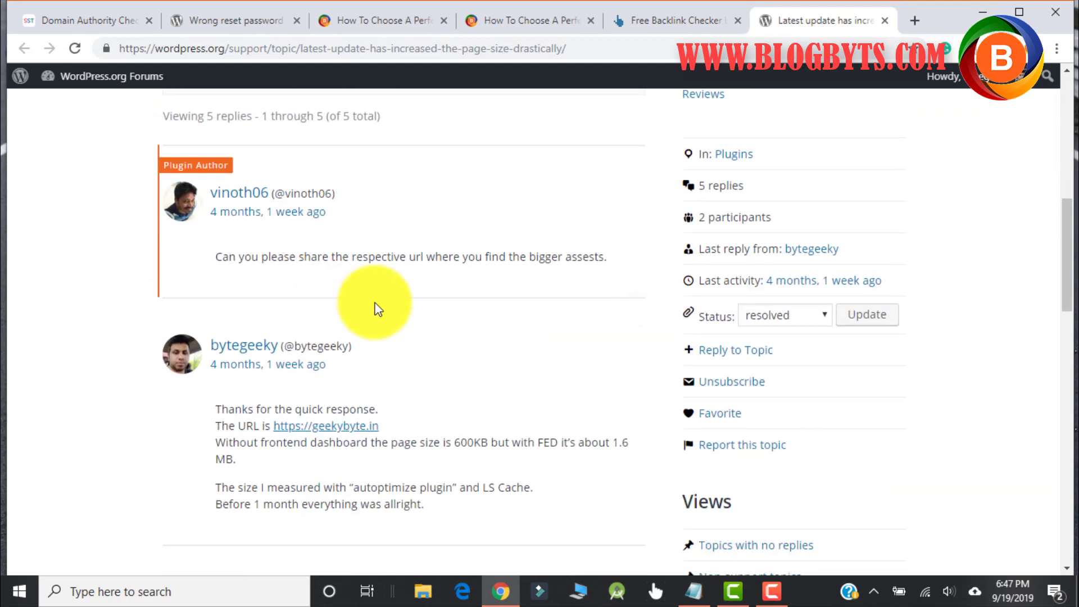
pyautogui.scroll(-1, 377, 308)
pyautogui.scroll(-2, 354, 286)
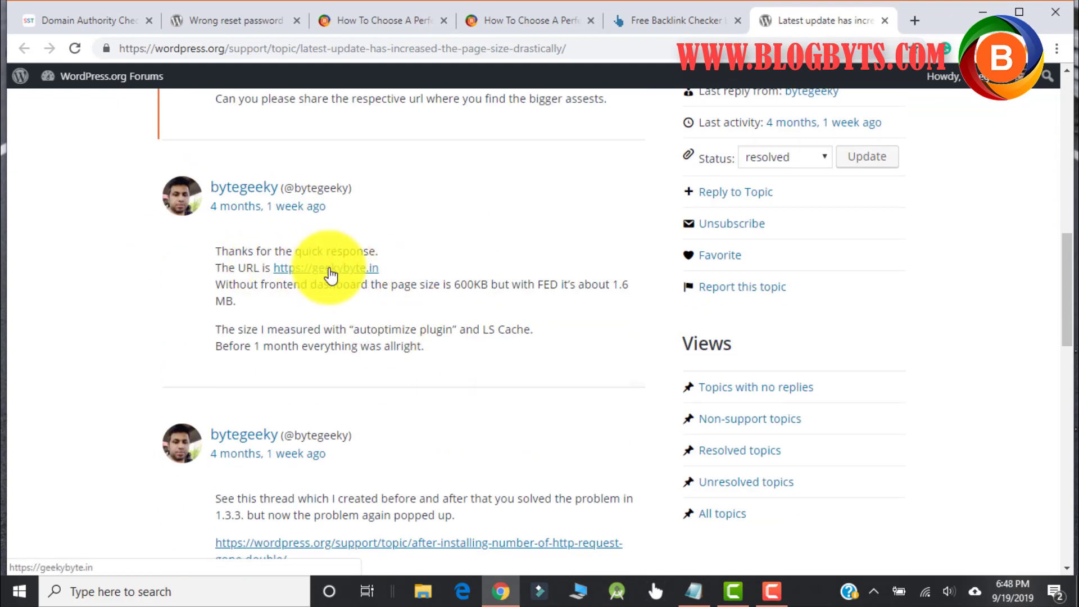
pyautogui.scroll(-2, 337, 274)
pyautogui.scroll(-2, 350, 274)
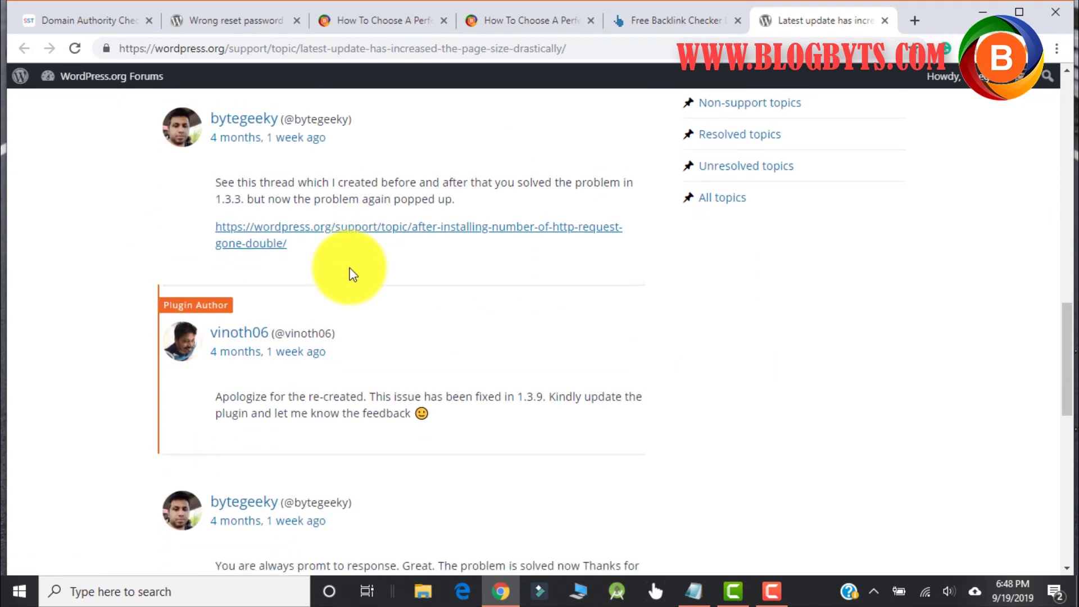
pyautogui.scroll(-2, 352, 274)
pyautogui.scroll(-1, 472, 194)
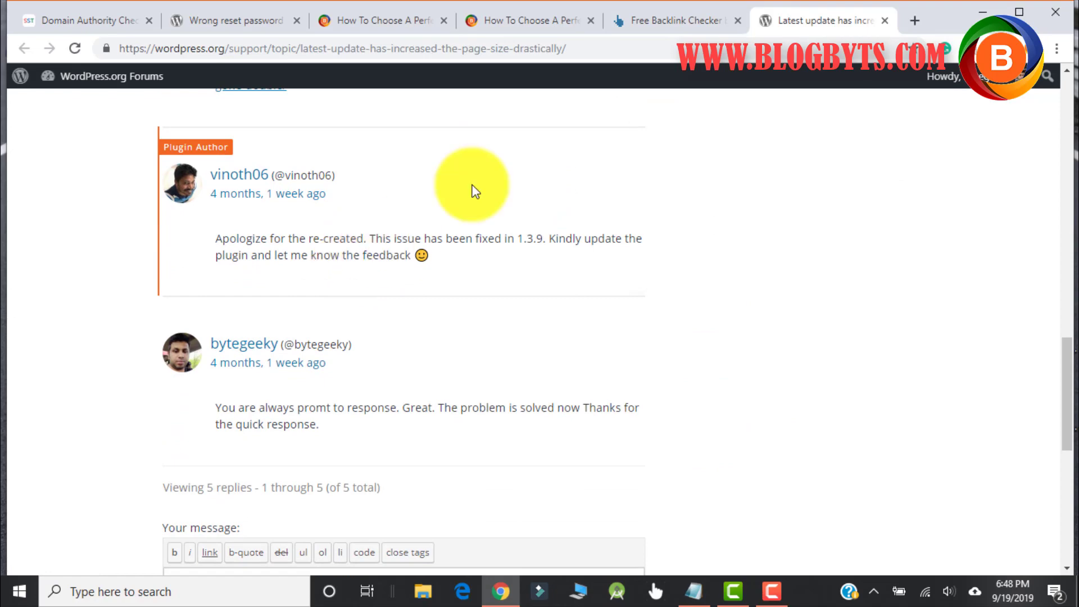
# Step: Switch to the 'Free Backlink Checker' tab showing geekybyte.in's backlinks
pyautogui.click(662, 21)
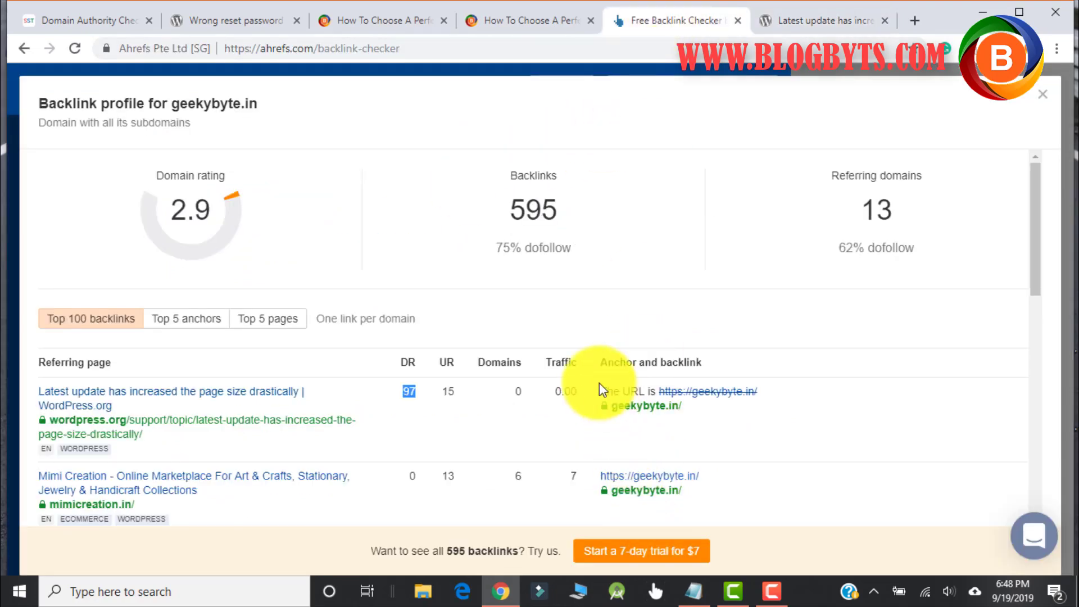